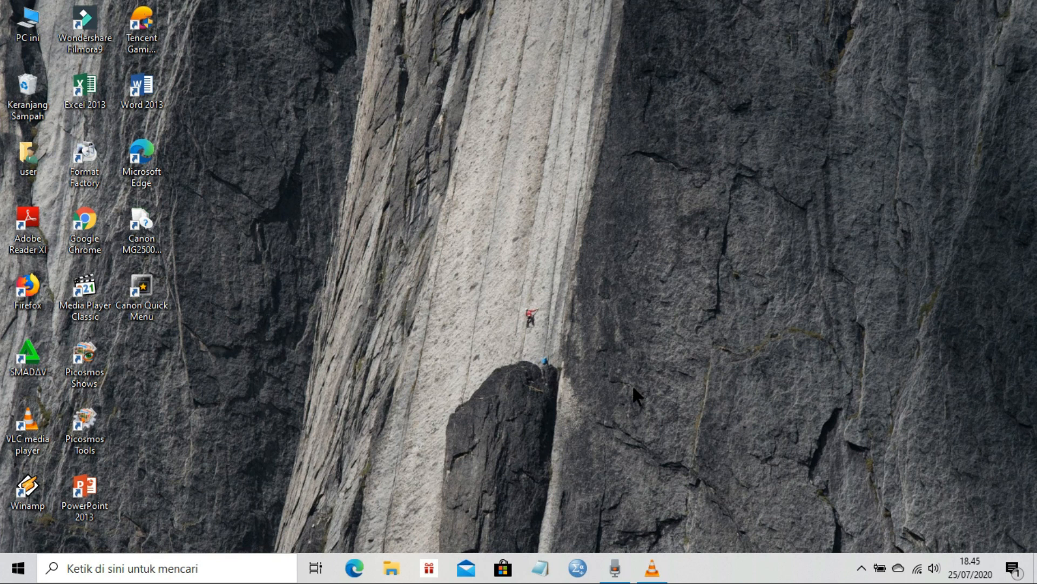
- Open the Ordinal Interval workbook from the YTB folder and check its interval data down to the last respondent
click(392, 568)
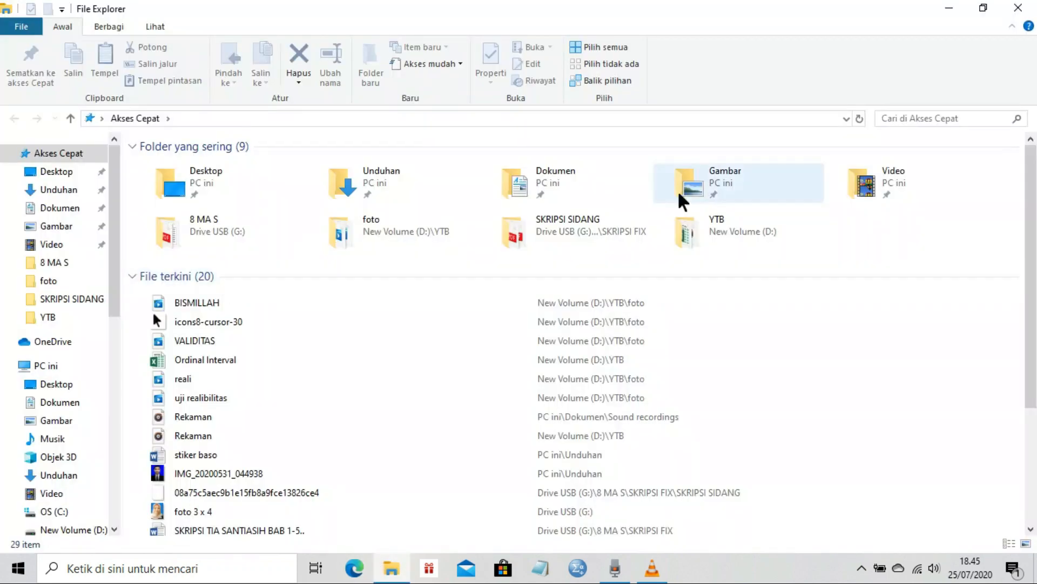
double_click(744, 240)
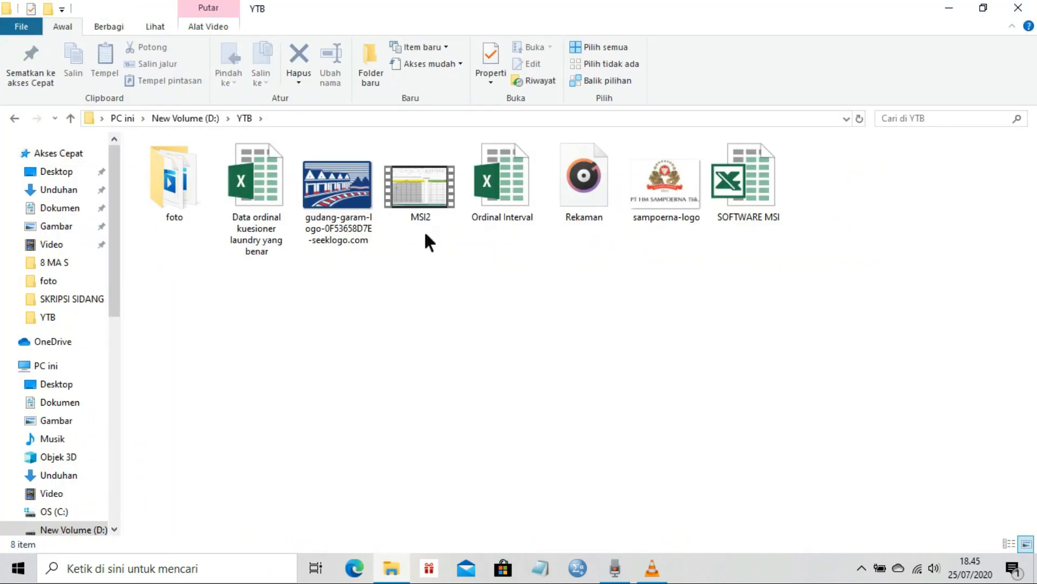
click(480, 215)
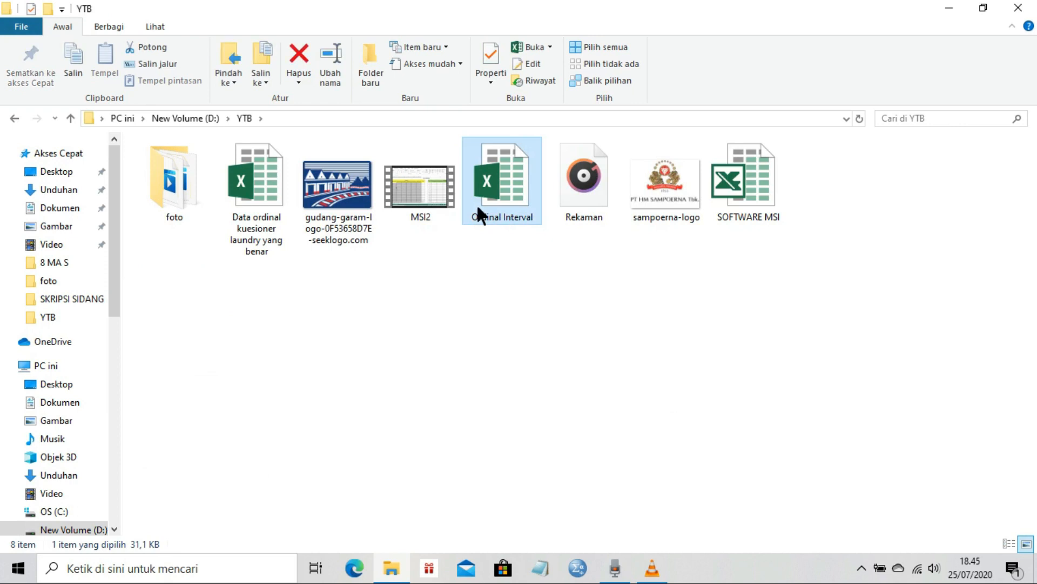
double_click(478, 209)
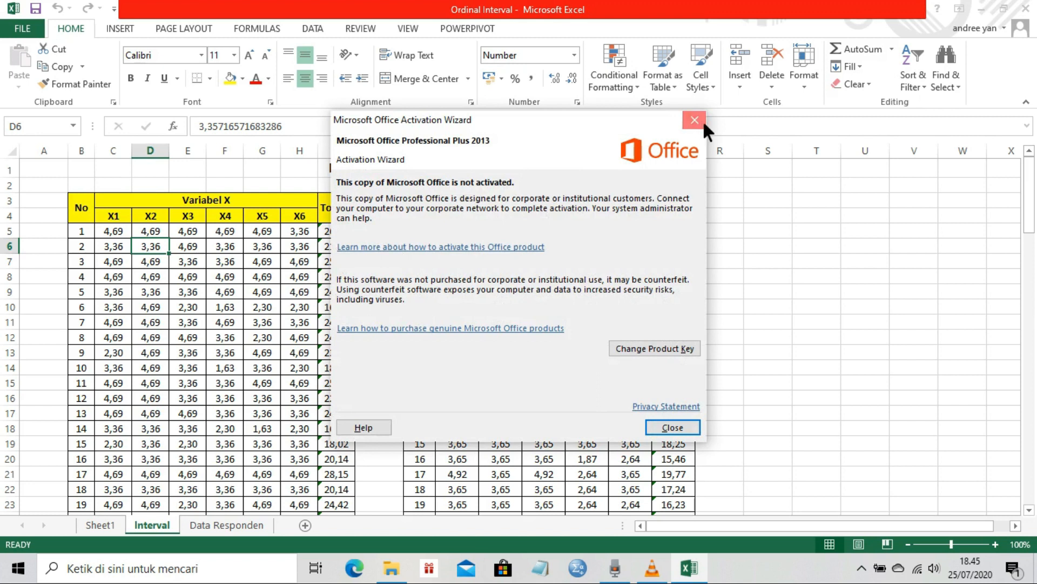
click(701, 120)
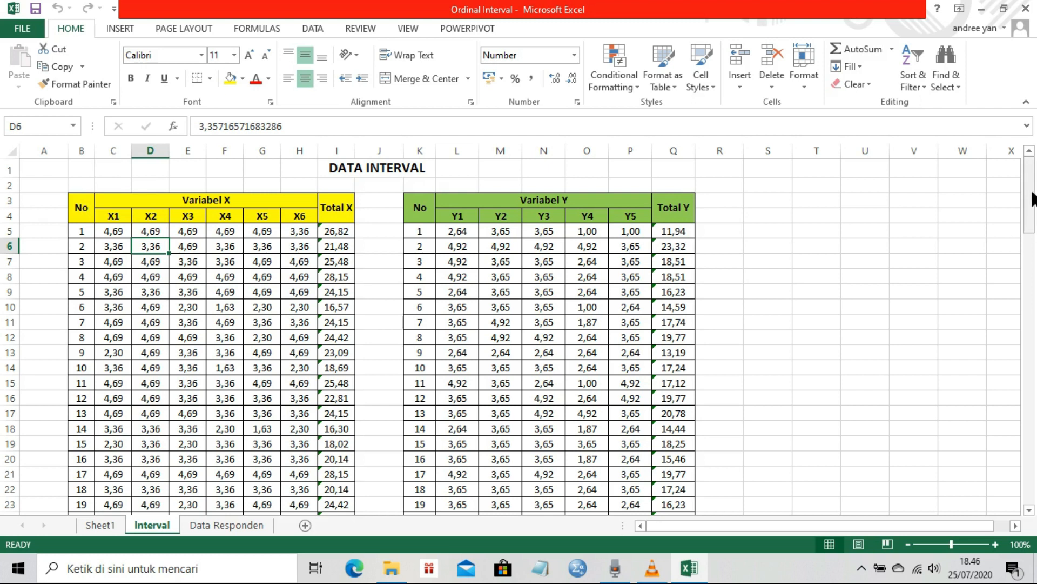
drag(1031, 188, 1031, 457)
click(434, 501)
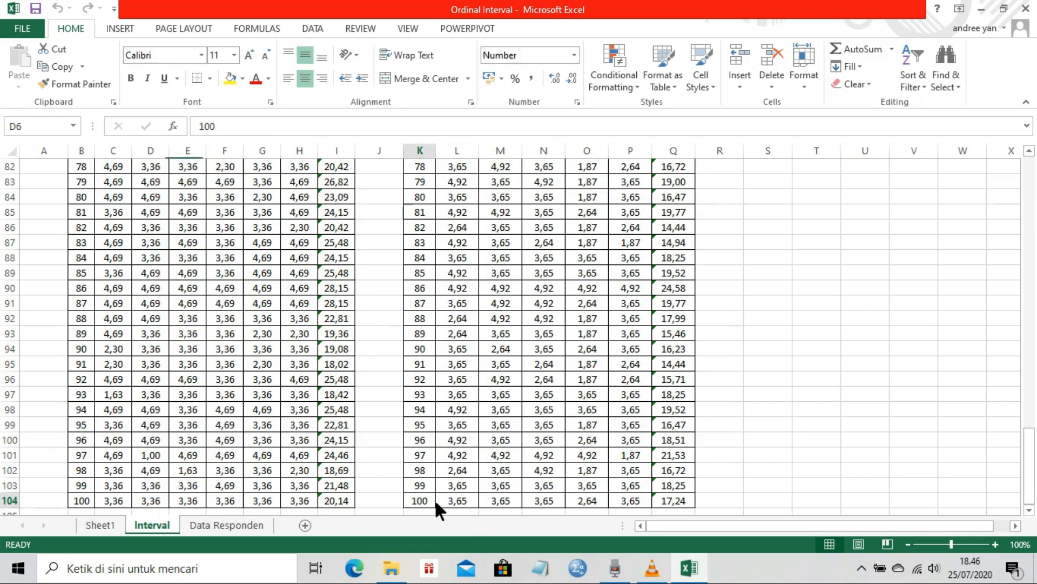
click(86, 496)
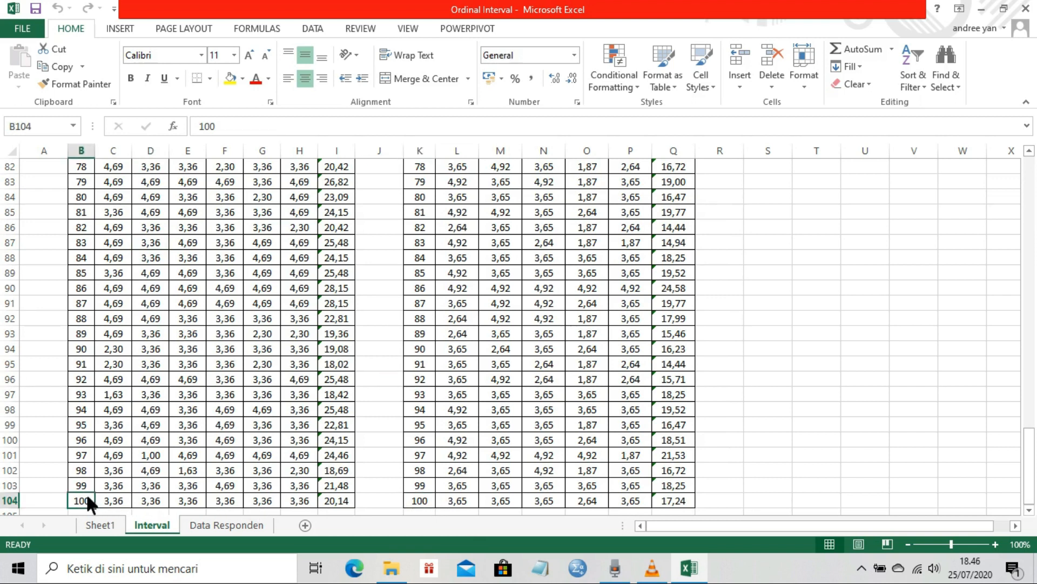
drag(1030, 475, 1034, 169)
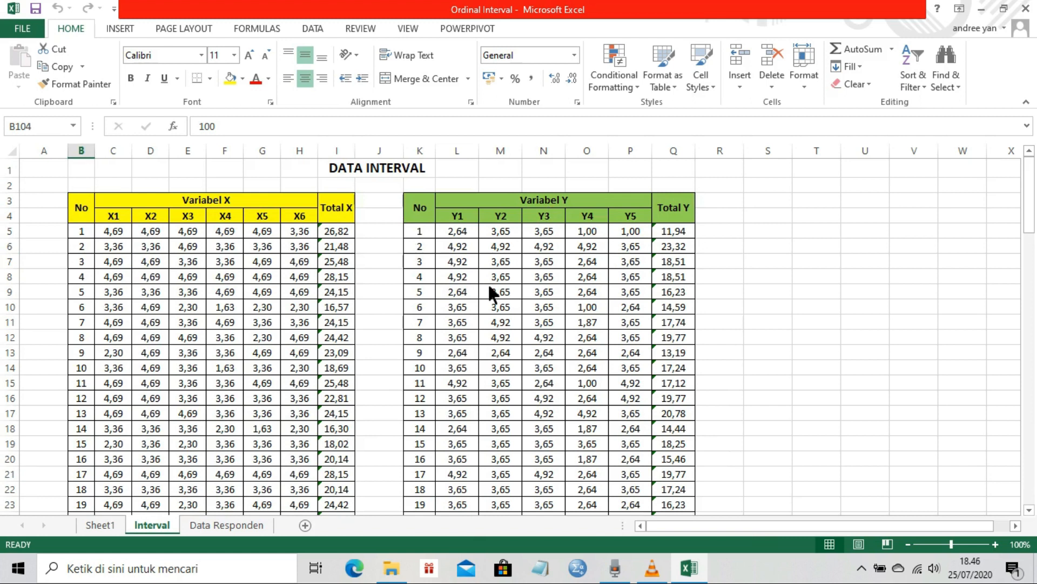
- Switch to IBM SPSS Statistics and dismiss its welcome dialog to reach the empty dataset
click(581, 575)
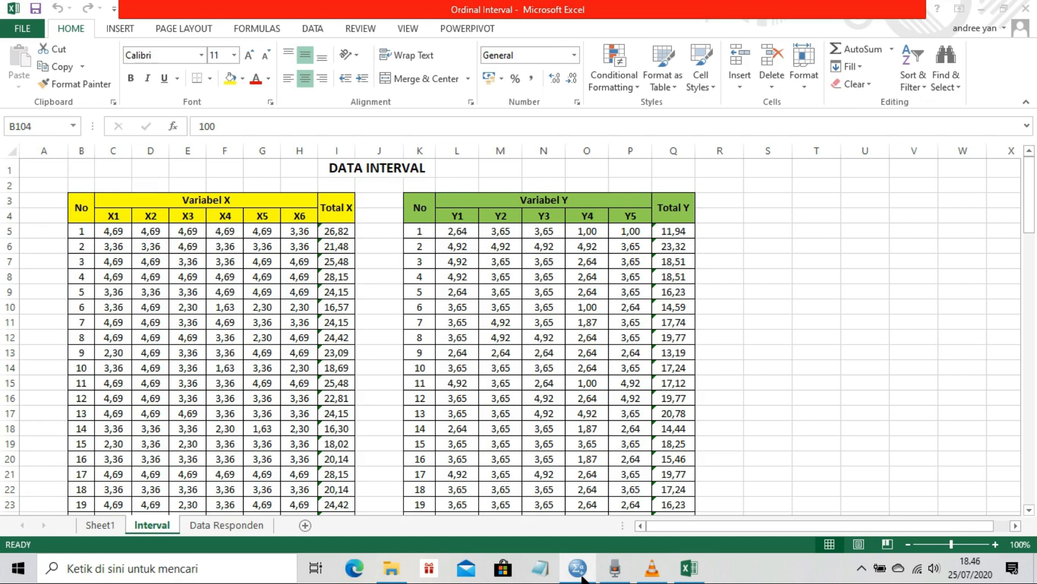
click(582, 579)
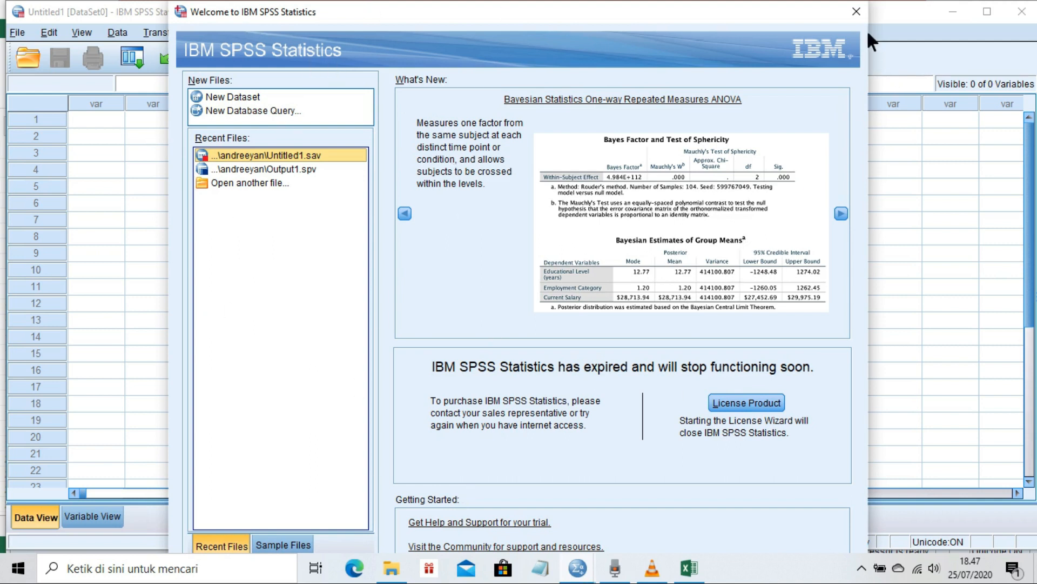
click(857, 12)
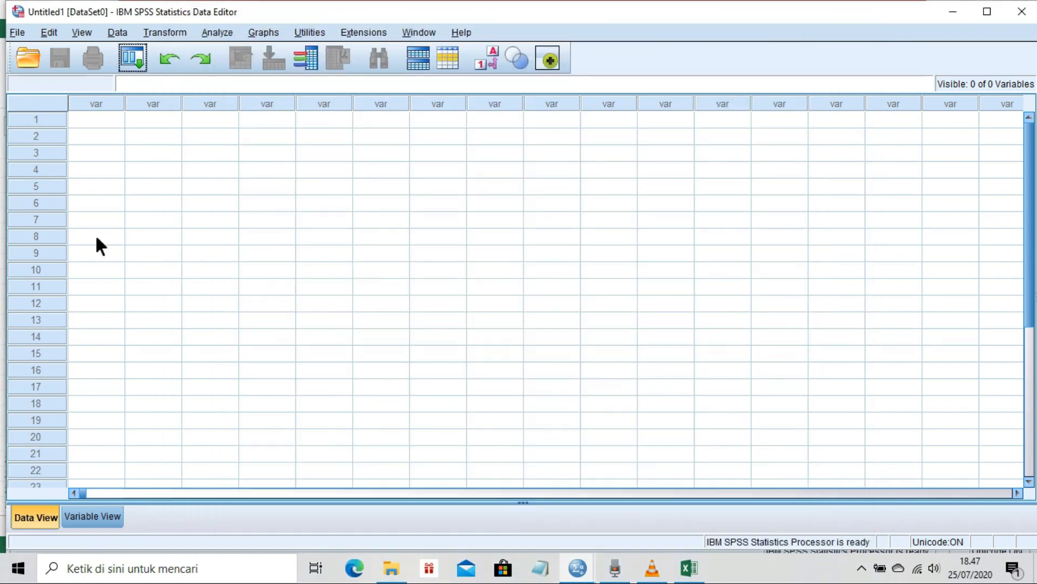
- Define the first three variables of the dataset as X1, X2 and X3
click(82, 522)
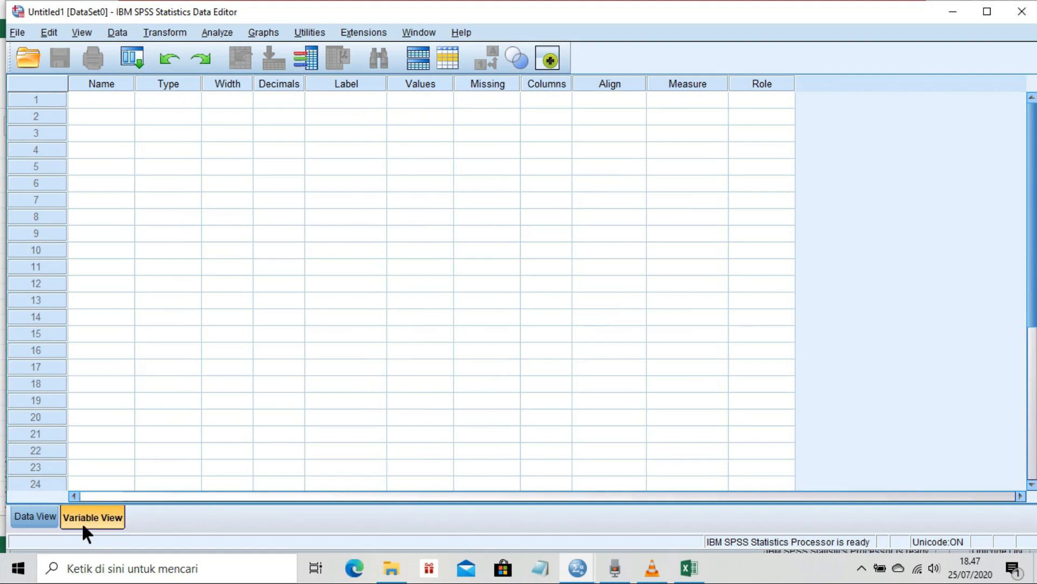
click(104, 91)
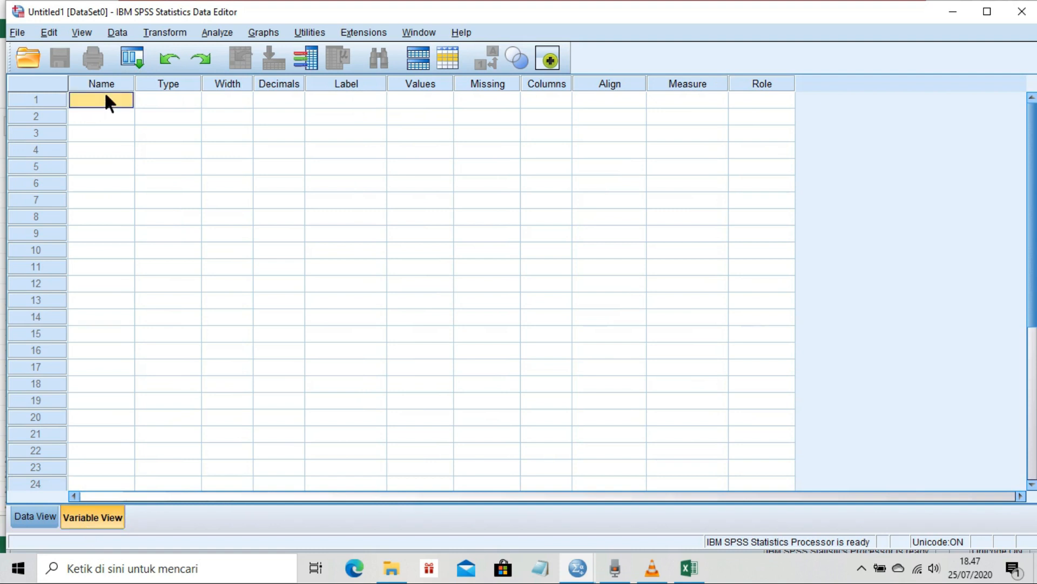
text(x)
key(BackSpace)
text(X1)
key(Return)
text(X)
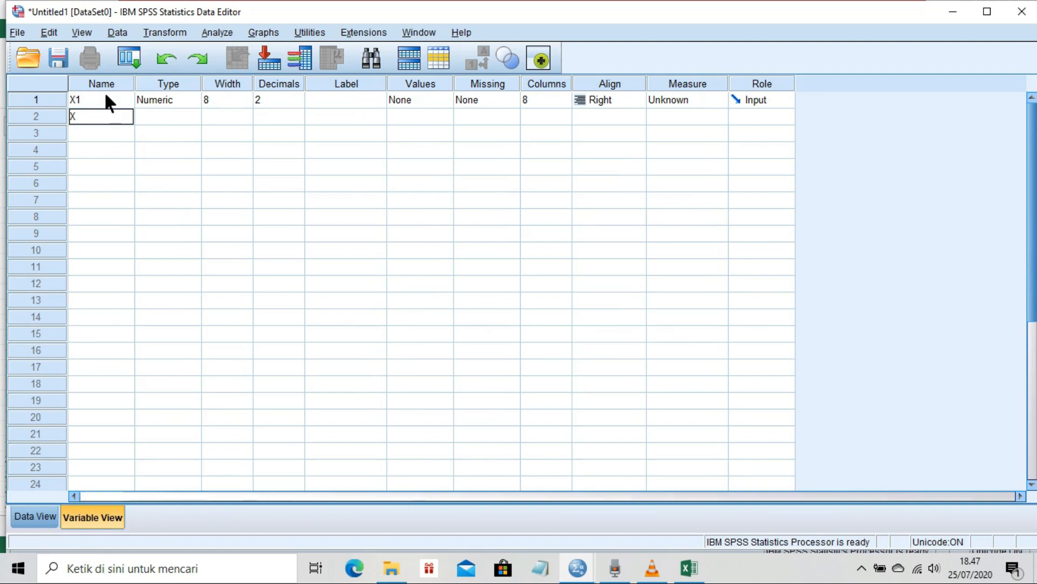
text(2)
key(Return)
text(X3)
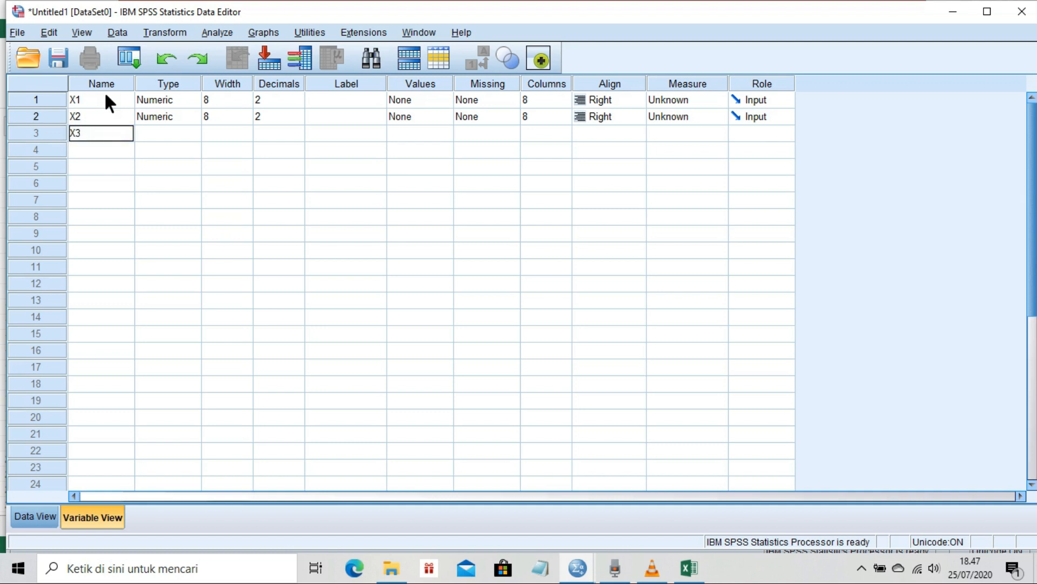
key(Return)
- Add the variables X4, X5 and X6, followed by the total variable T.X
text(X4)
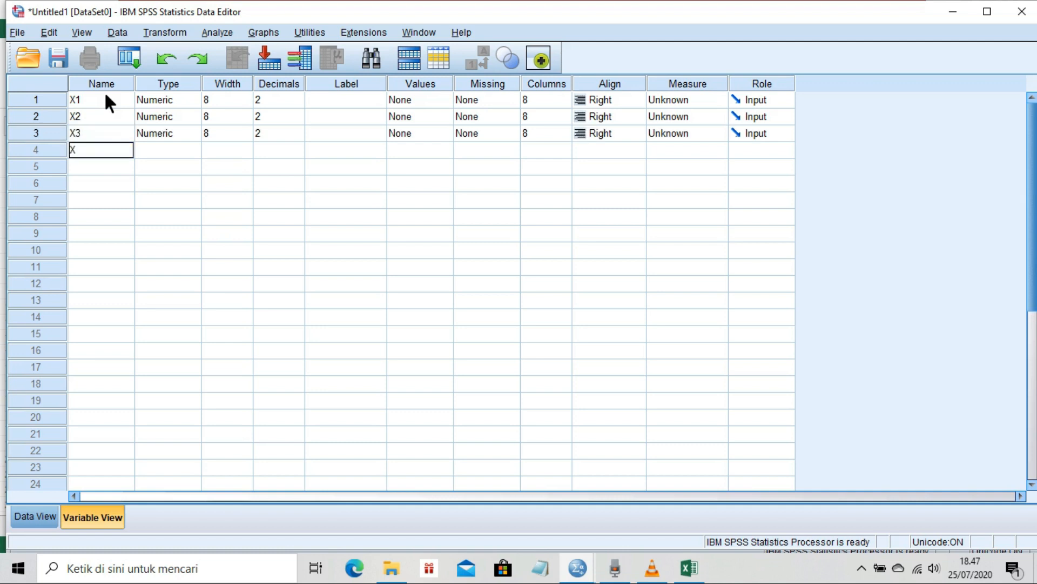
key(Return)
text(X)
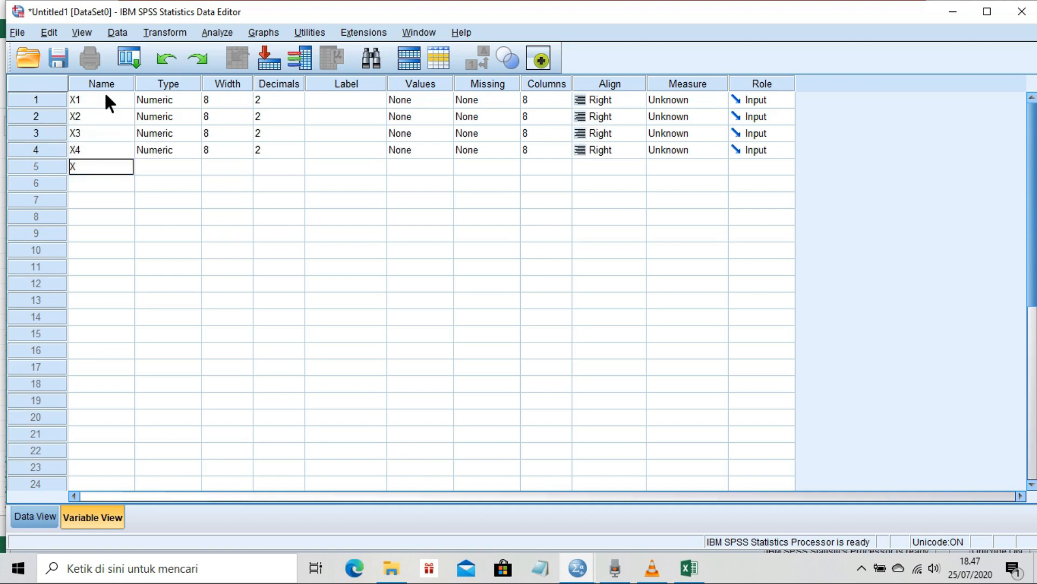
text(5)
key(Return)
text(X6)
key(Return)
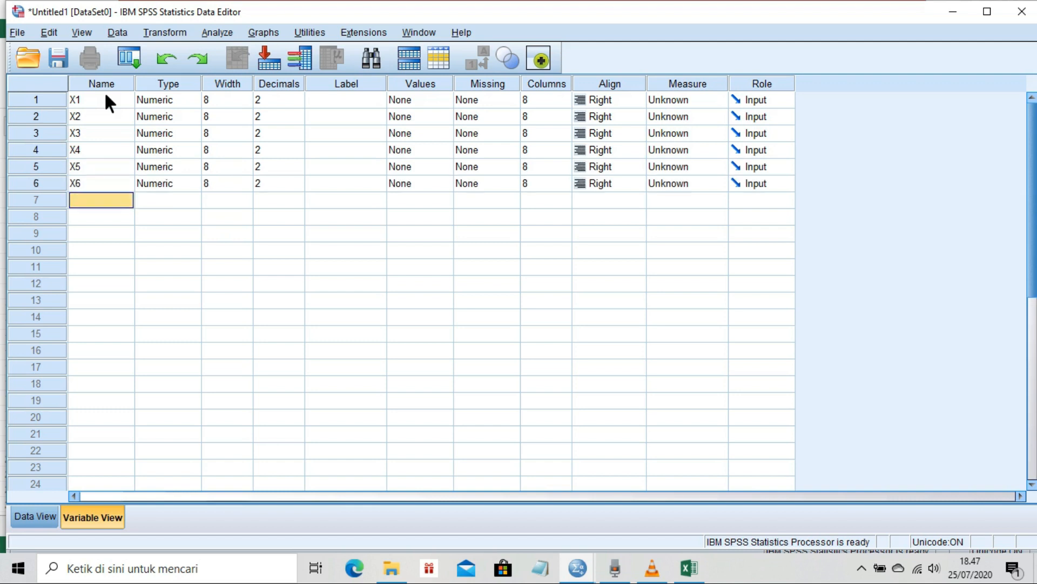
text(T)
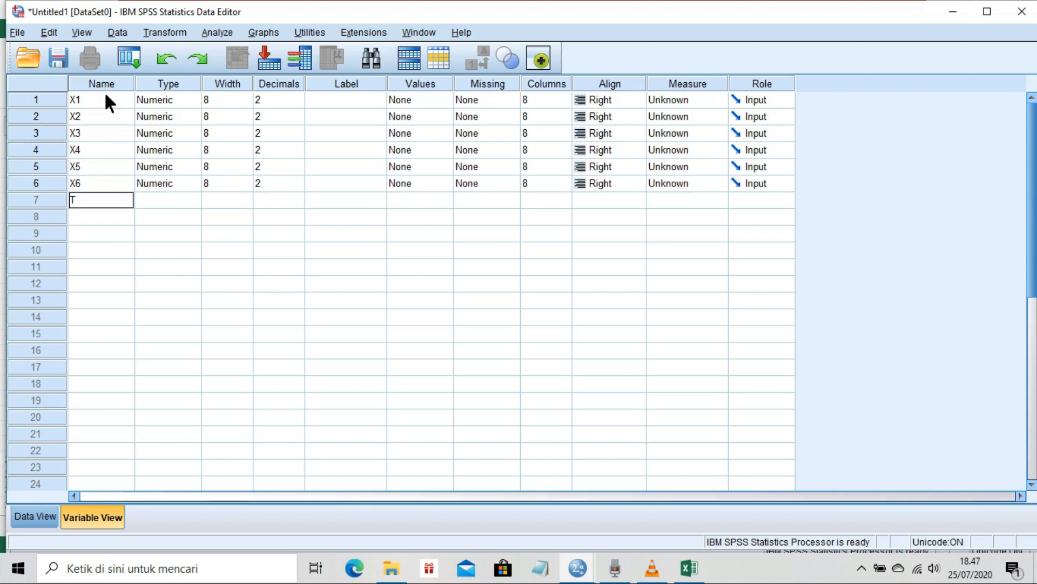
text(.X)
key(Return)
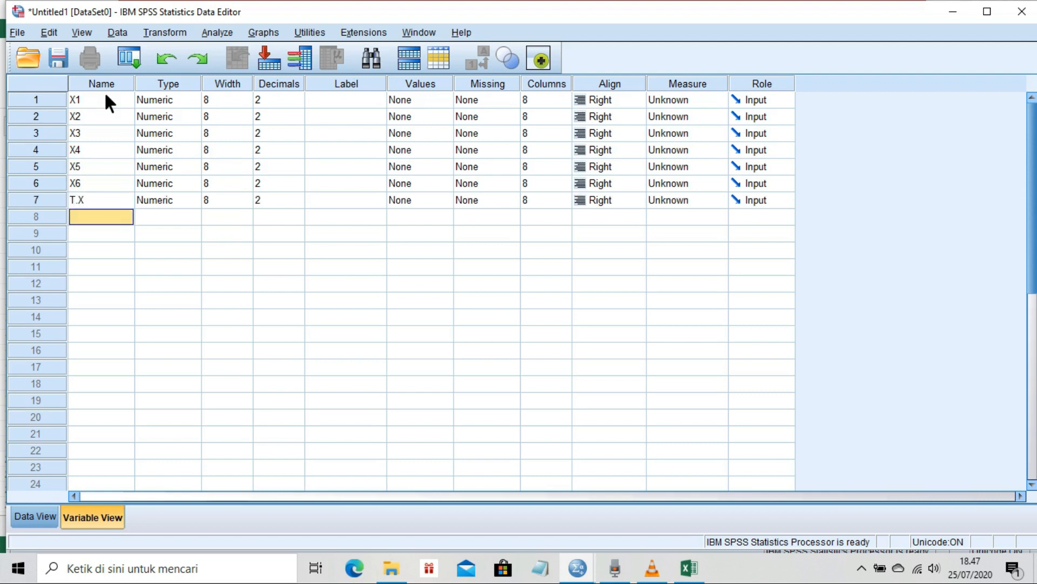
- Add the variables Y1, Y2, Y3, Y4 and Y5, followed by the total variable T.Y
text(Y1)
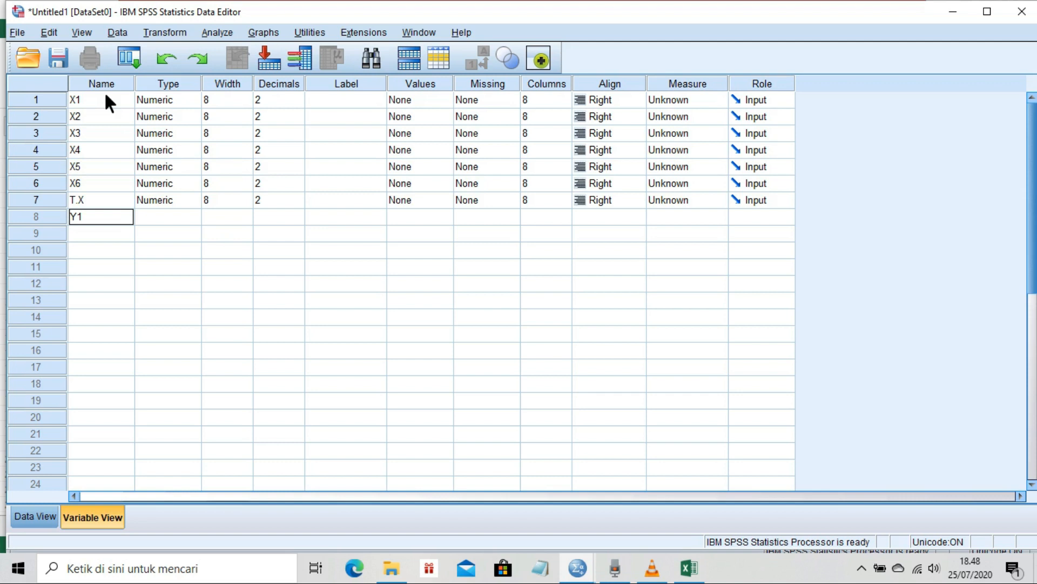
key(Return)
text(Y2)
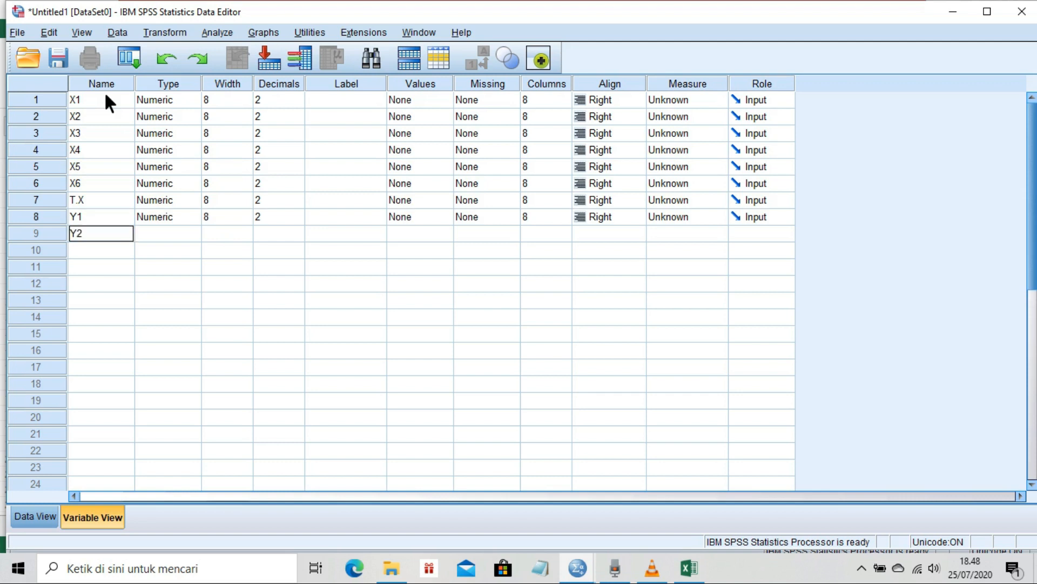
key(Return)
text(Y3)
key(Return)
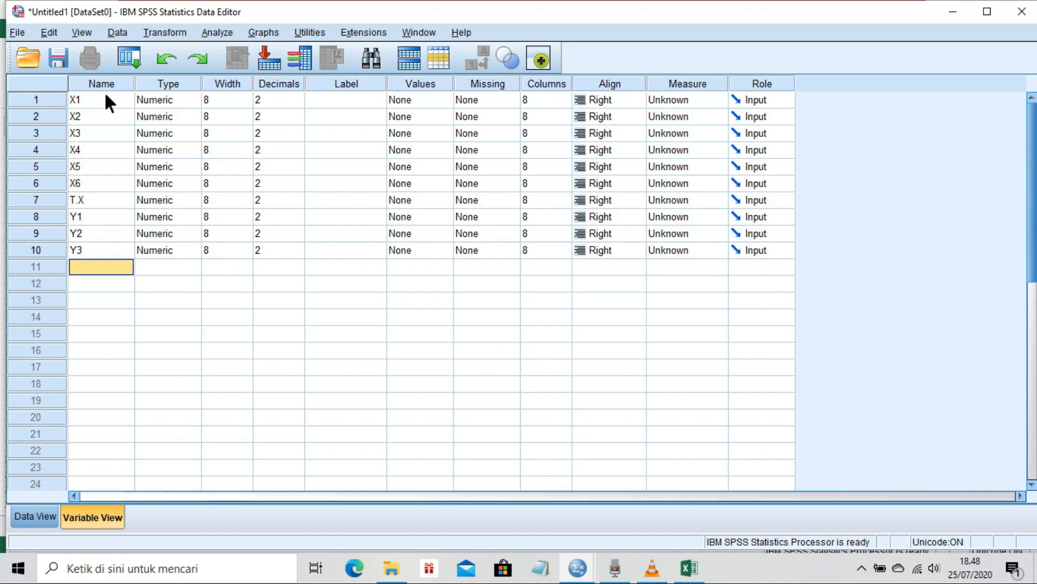
text(Y4)
key(Return)
text(Y5)
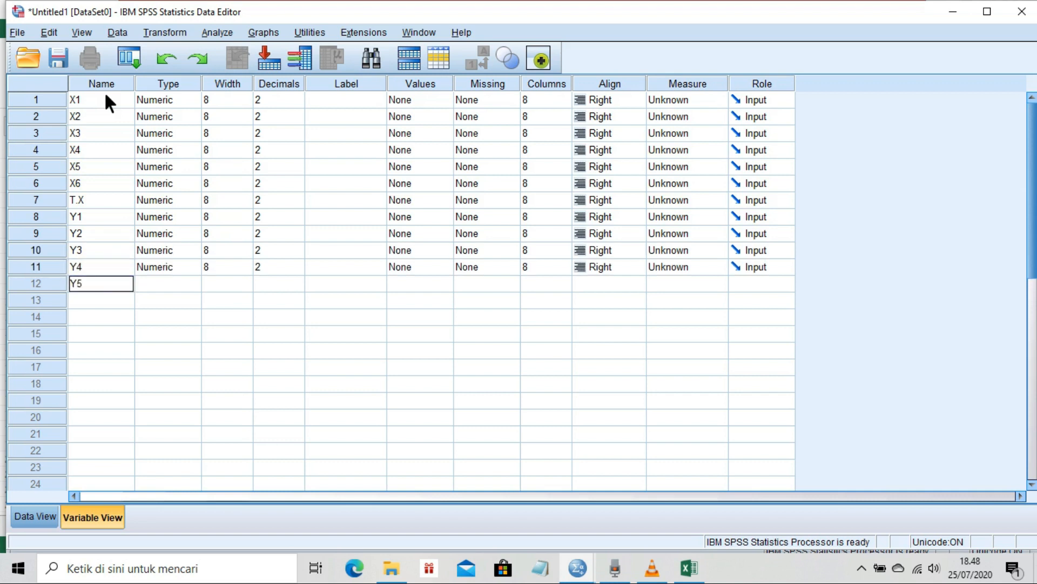
key(Return)
text(T.Y)
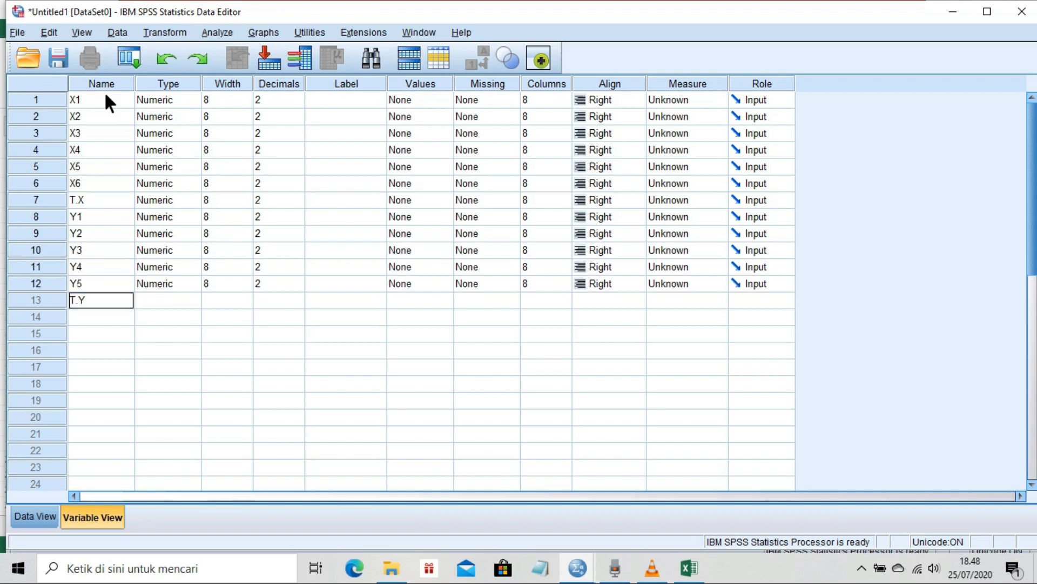
key(Return)
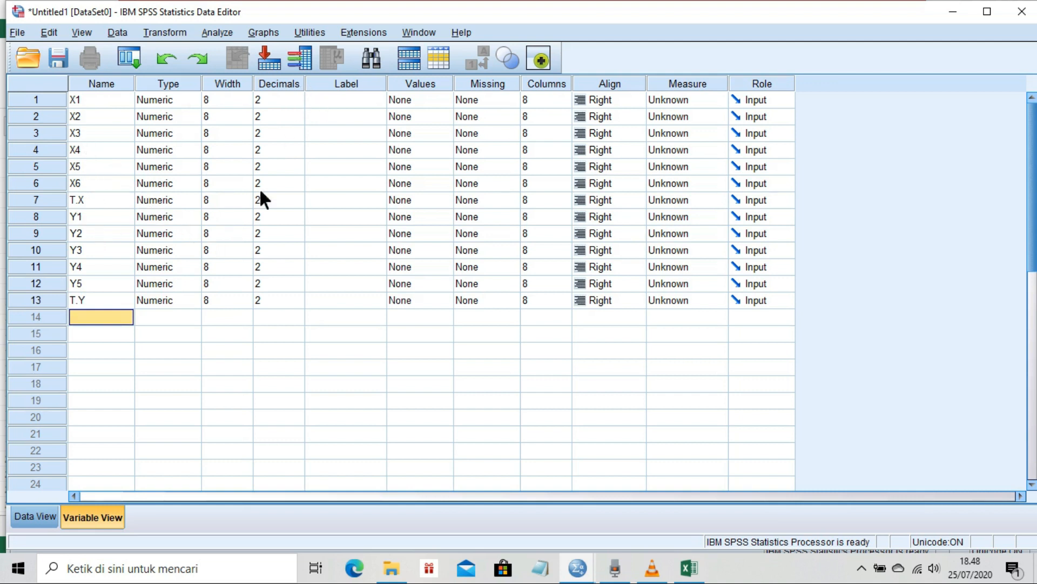
- Give the variable T.X the label PROMOSI
click(350, 204)
text(p)
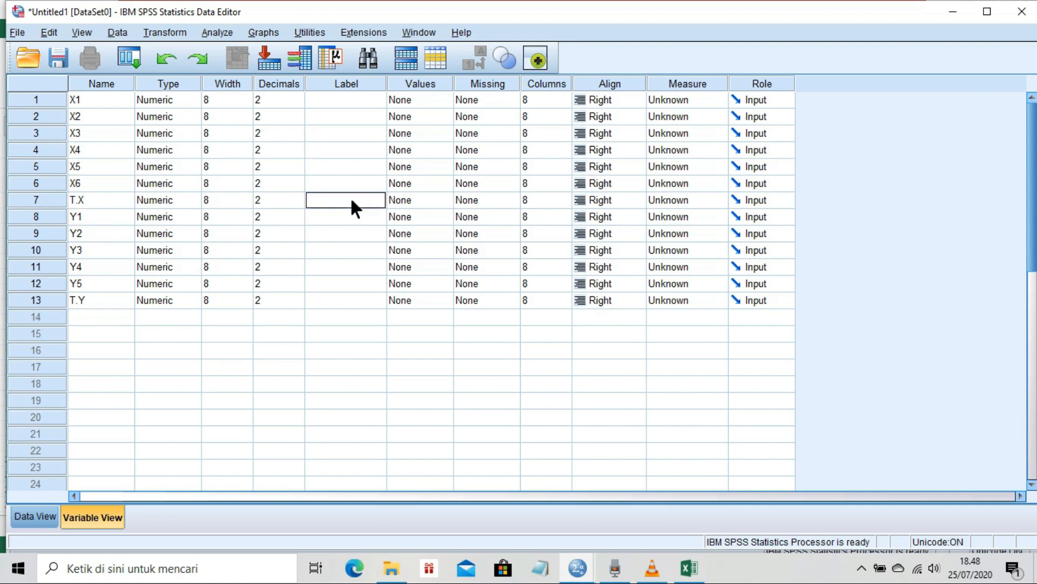
key(BackSpace)
text(PROMOSI)
- Give the variable T.Y the label MINAT BELI ULANG
click(330, 299)
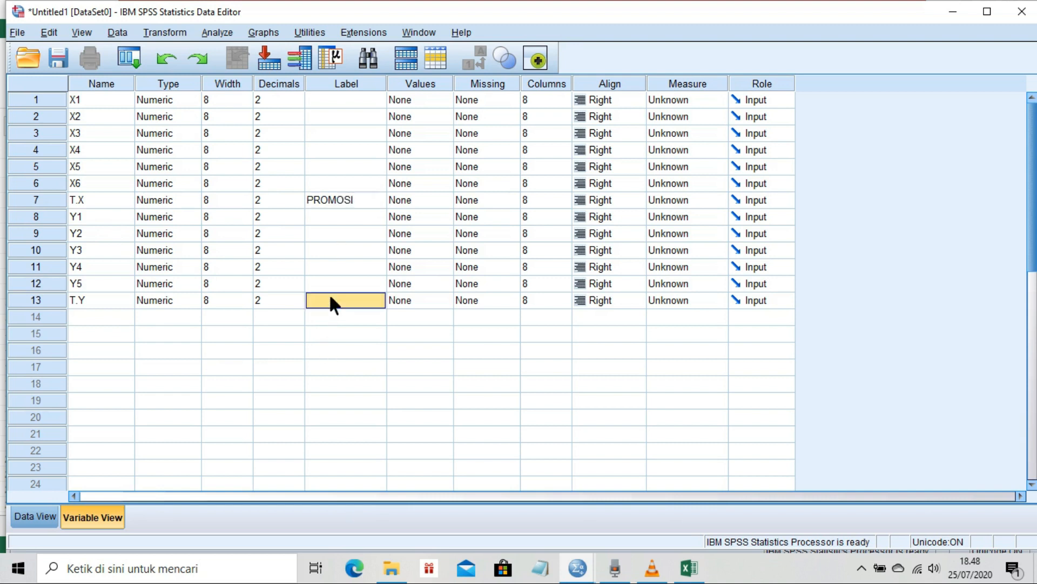
text(MI)
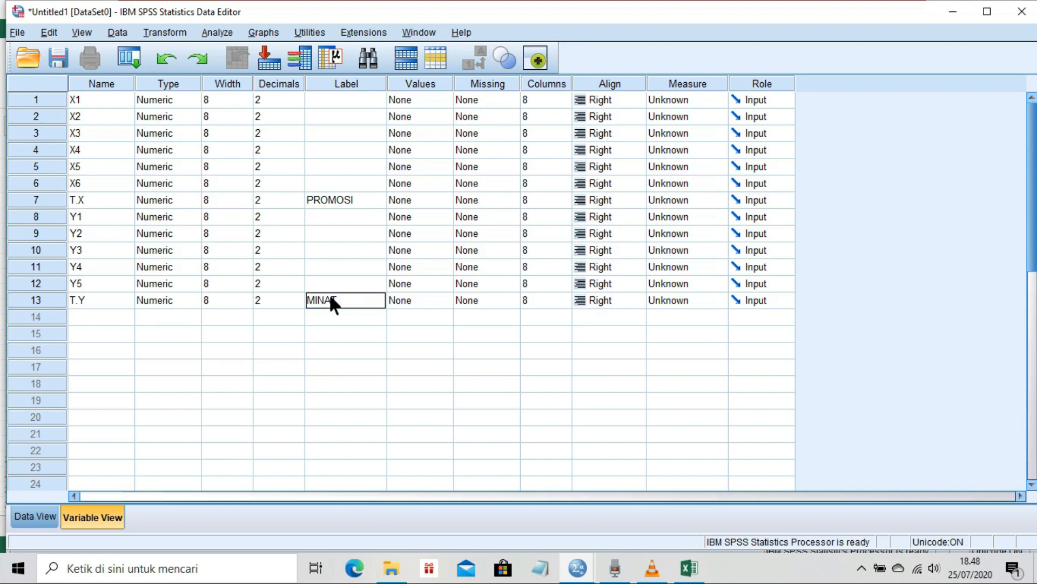
text(NAT BELI)
text( U)
key(BackSpace)
text(ULANG)
- Add value labels for the variable X1: 1 as STS and 2 as TS
click(431, 83)
click(442, 98)
click(445, 100)
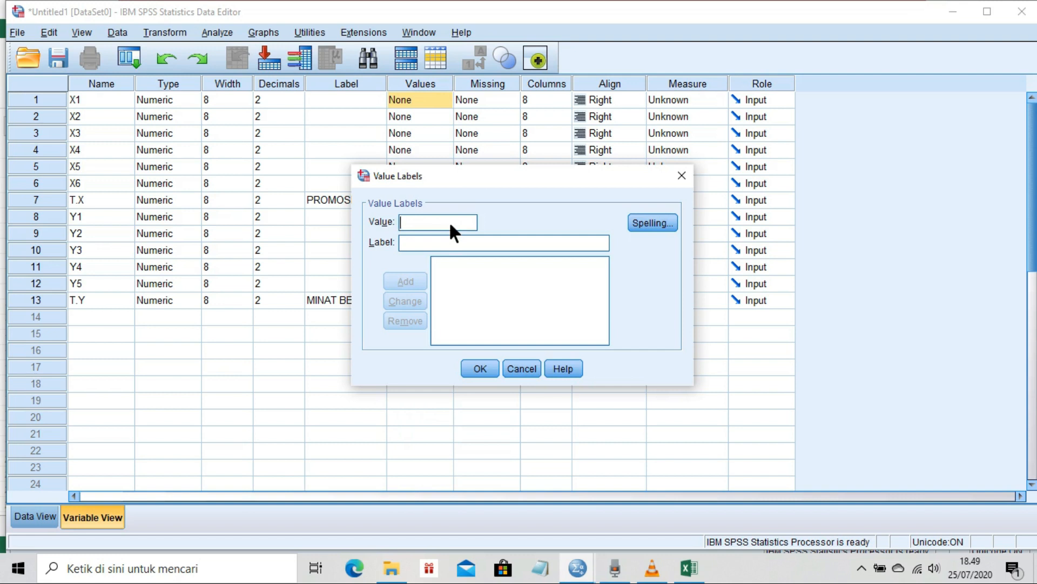
text(1)
text(STS)
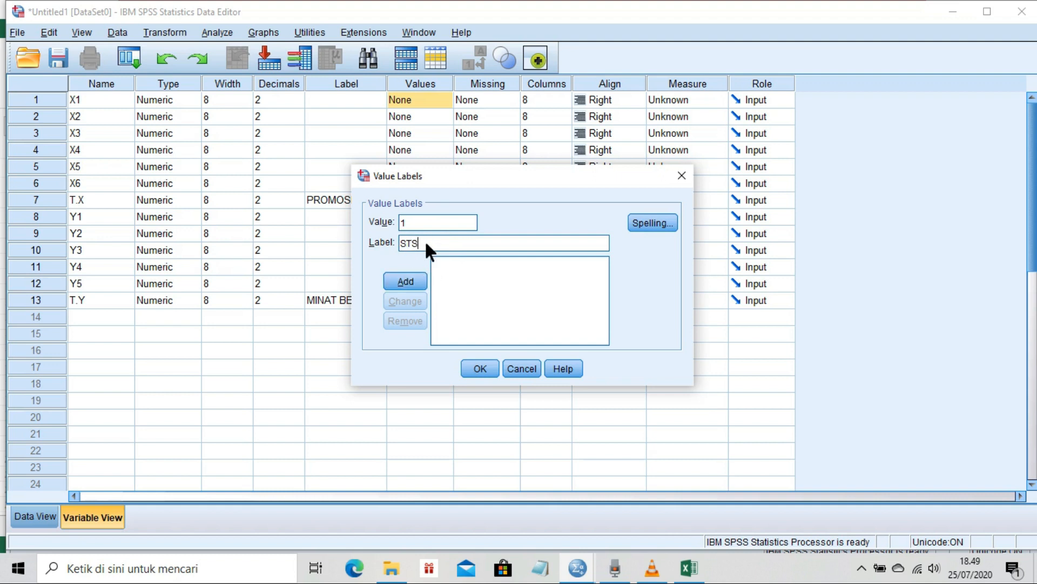
click(421, 288)
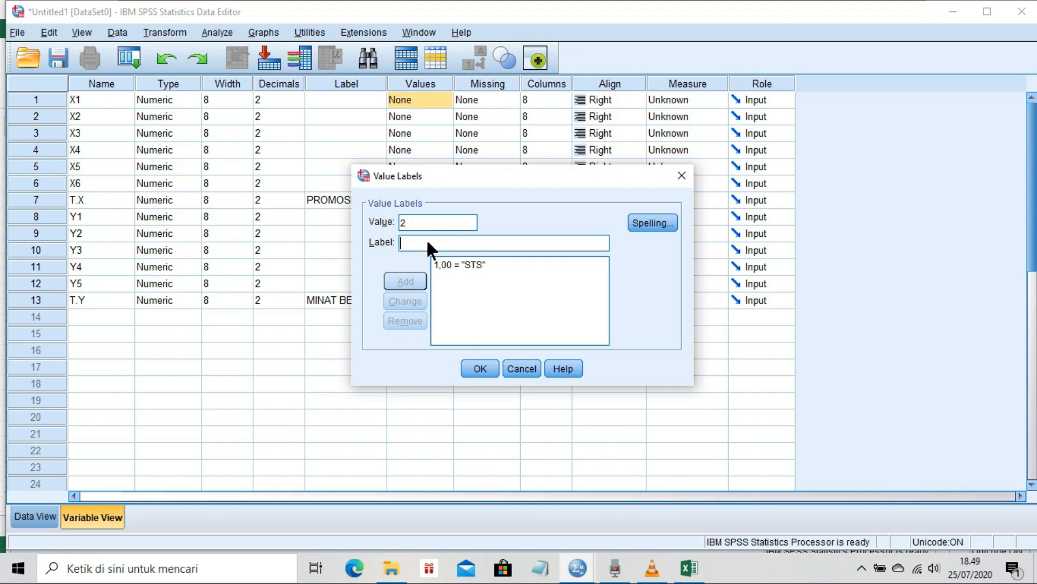
text(TS)
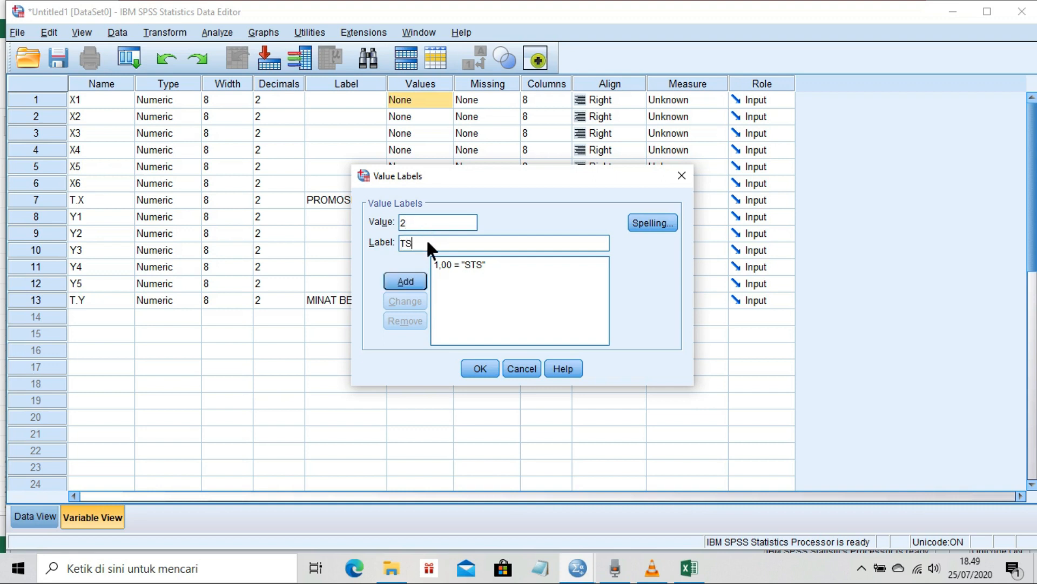
key(Return)
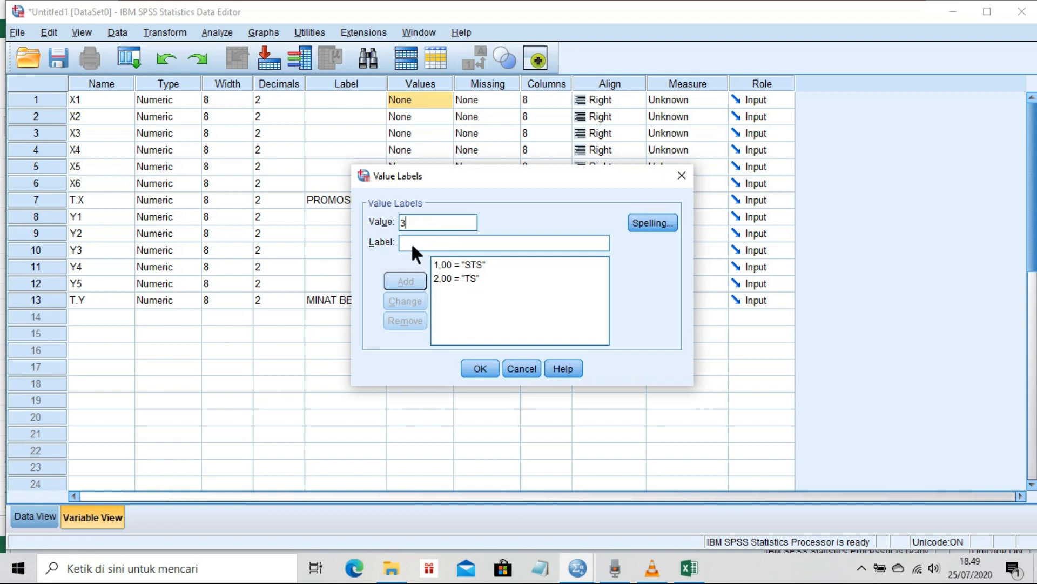
- Add two more value labels for X1: 3 as CS and 4 as S
key(BackSpace)
text(3)
click(445, 237)
text(CS)
click(410, 280)
text(S)
click(417, 275)
- Add the value label 5 as SS for X1 and apply the complete set of value labels
text(S)
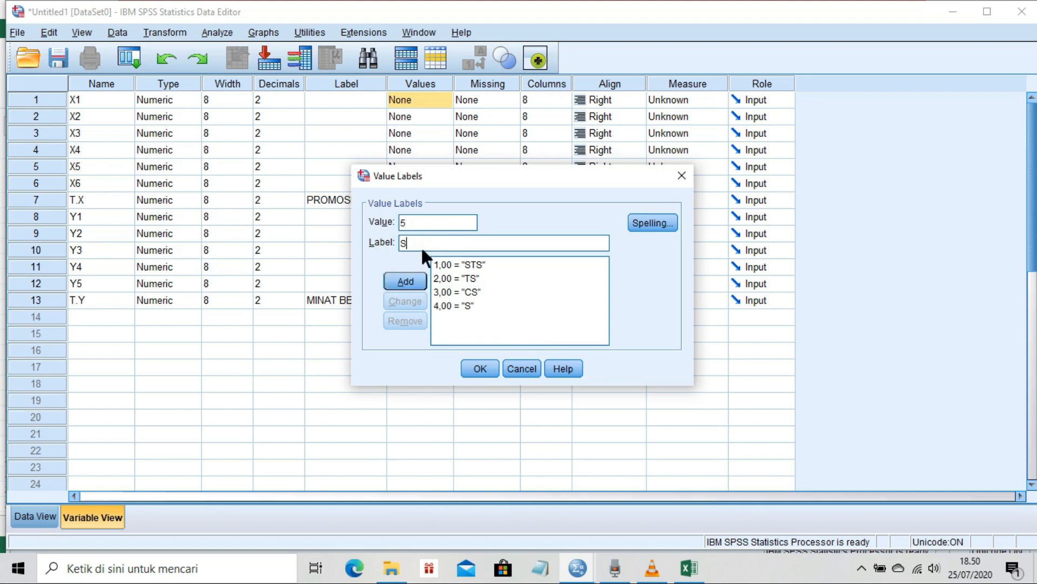
click(416, 281)
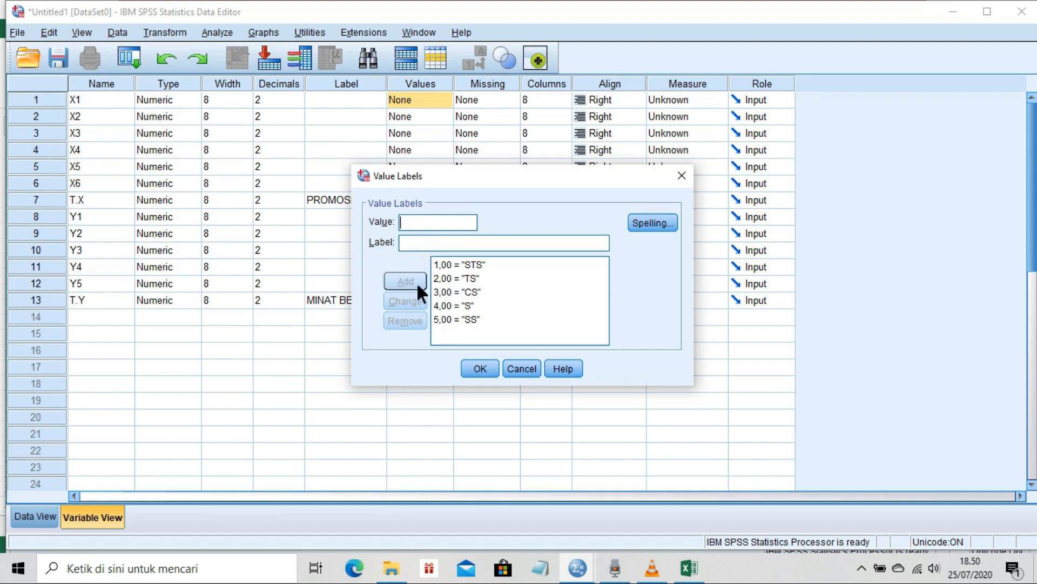
click(481, 369)
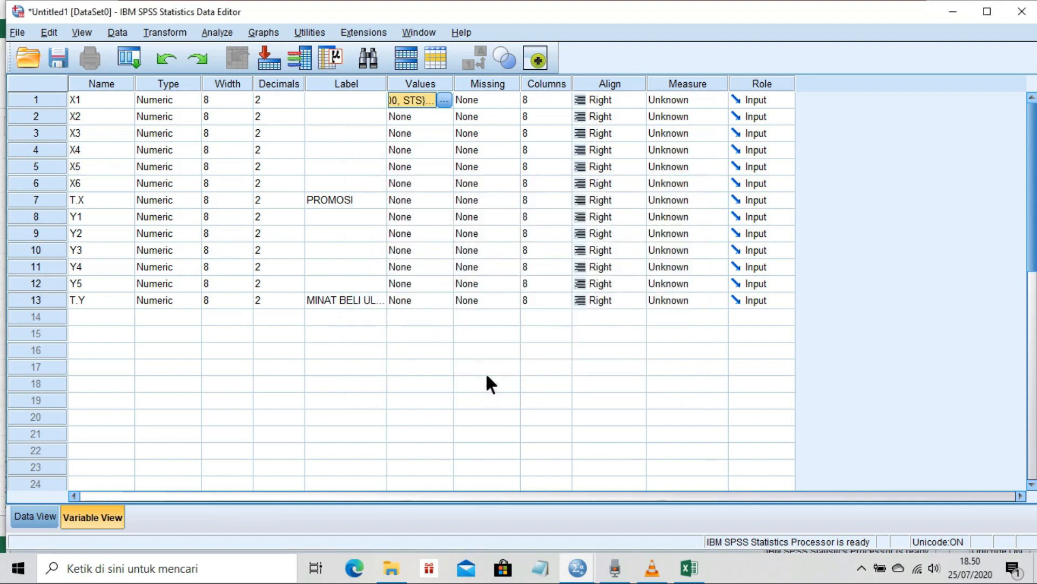
- Copy the value labels of X1 to the variables X2, X3, X4, X5 and X6
click(430, 113)
key(ctrl+v)
key(Down)
key(ctrl+v)
key(Down)
key(ctrl+v)
key(Down)
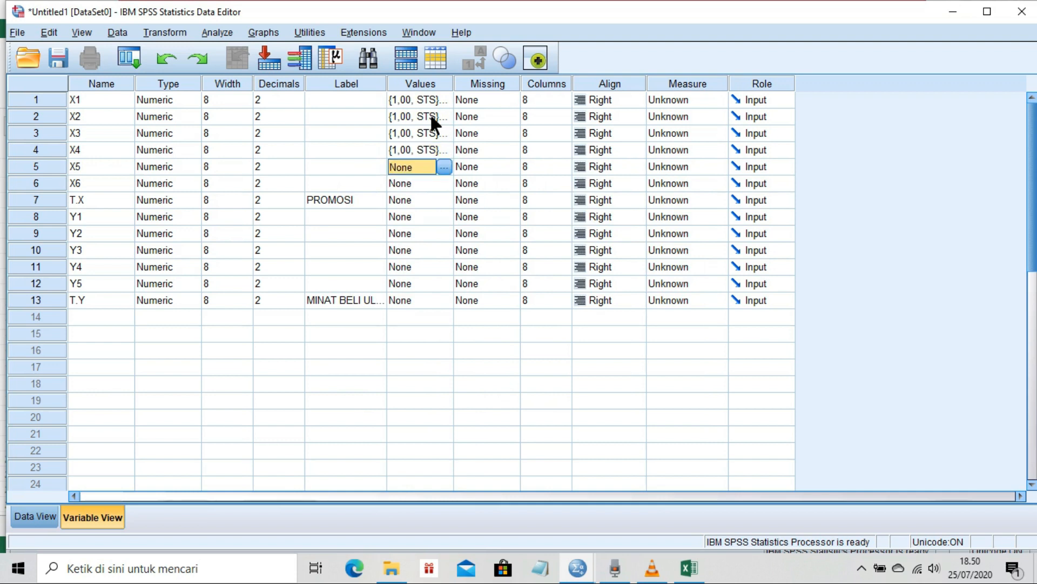
key(ctrl+v)
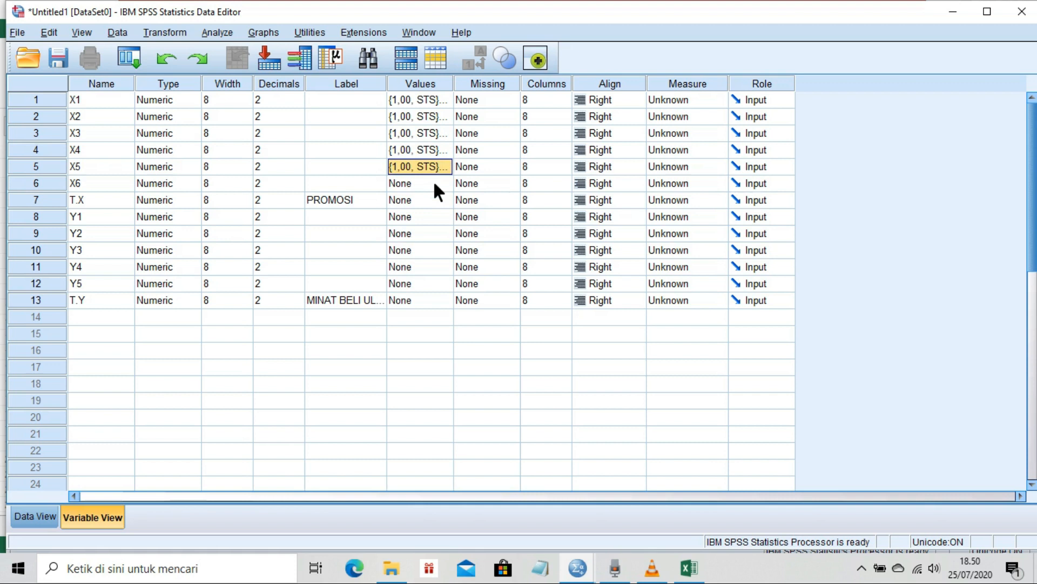
key(Down)
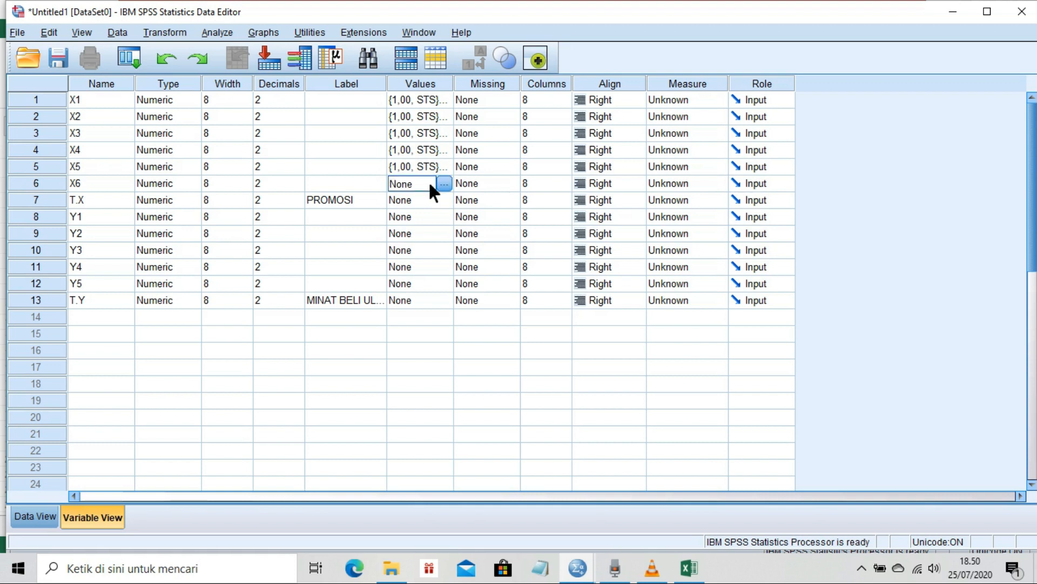
text({1,00, STS}...)
- Apply the same copied value labels to the variables Y1 through Y5, skipping T.X
click(422, 219)
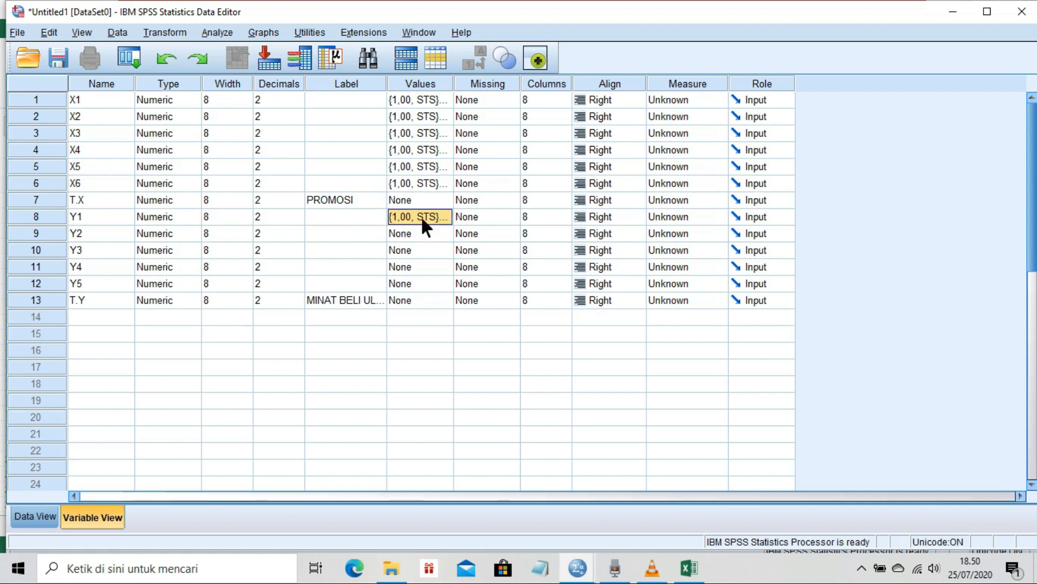
click(426, 230)
key(ctrl+v)
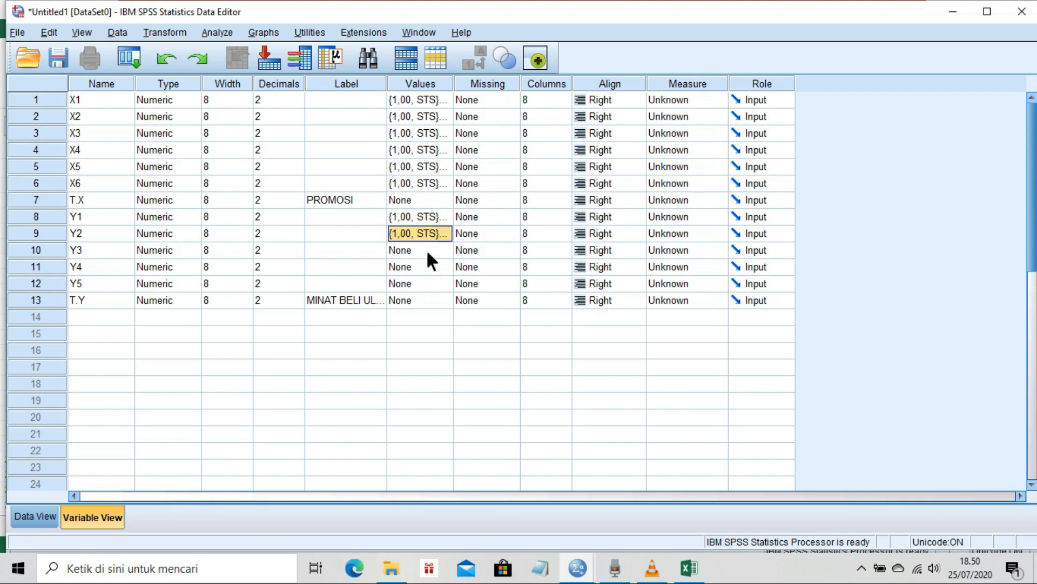
click(426, 248)
key(ctrl+v)
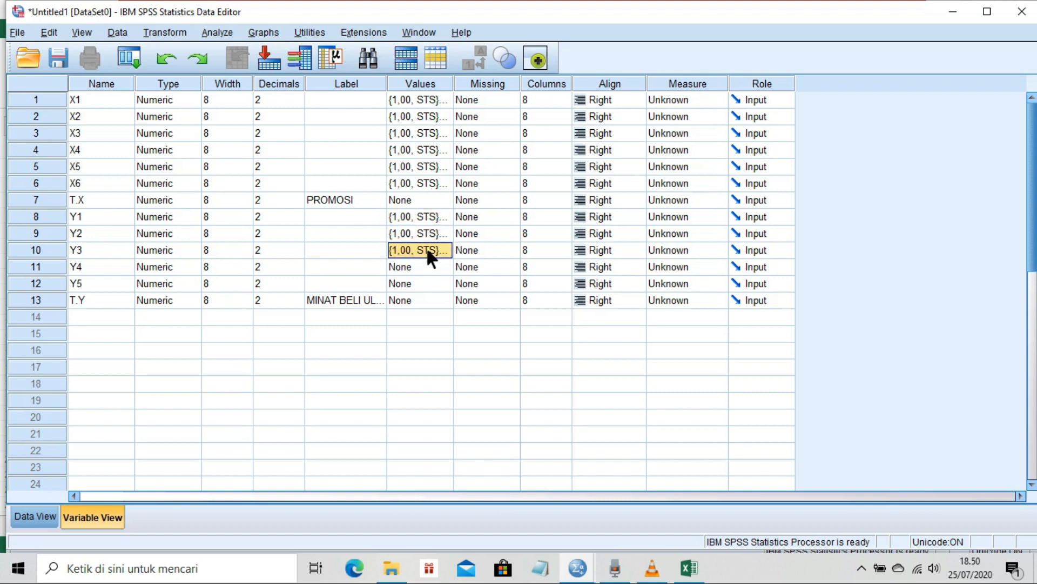
click(431, 270)
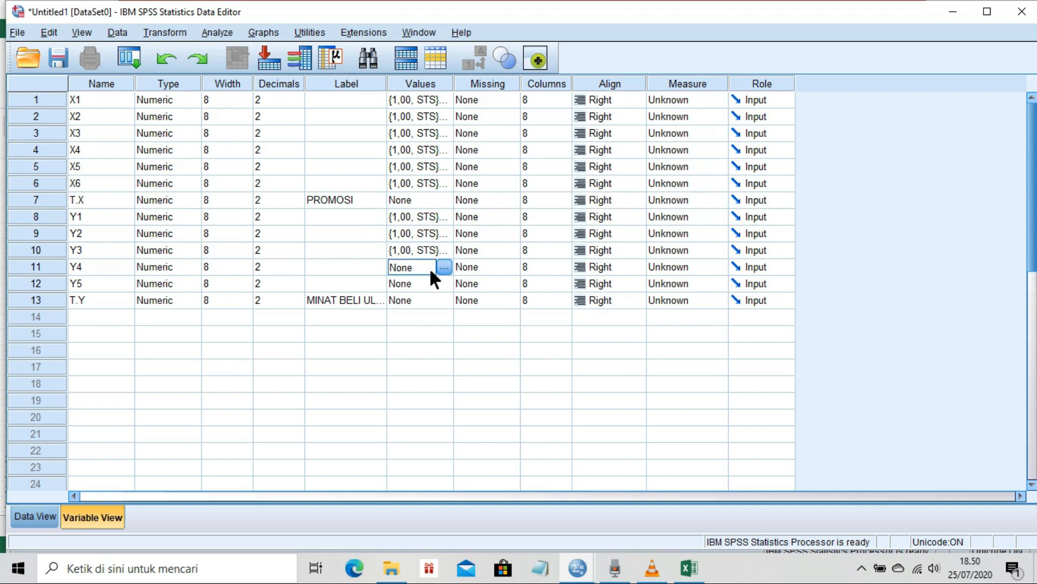
key(ctrl+v)
click(440, 286)
key(ctrl+v)
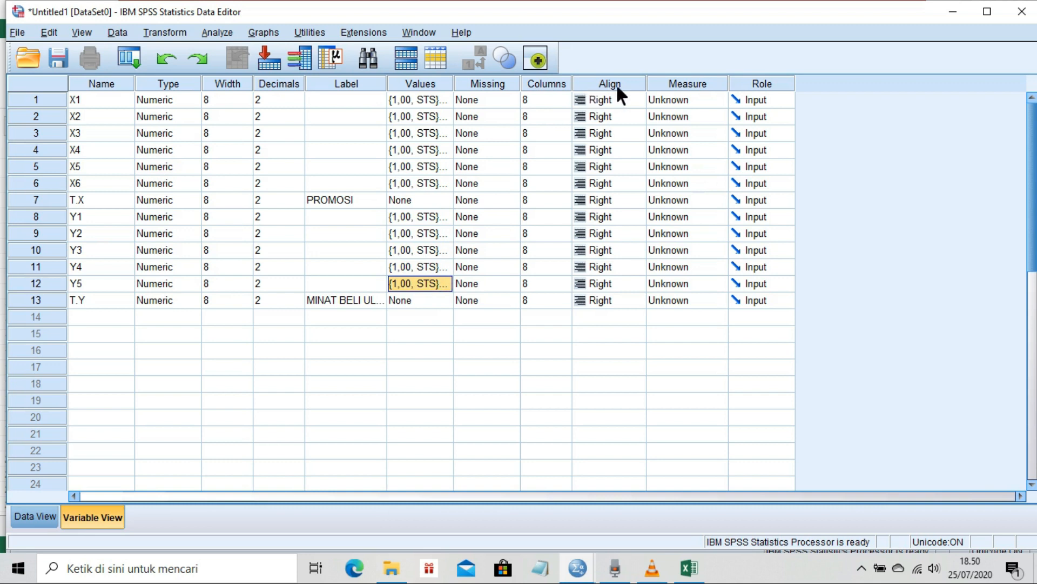
- Set the measurement level of the variables X1, X2 and X3 to Nominal
click(692, 98)
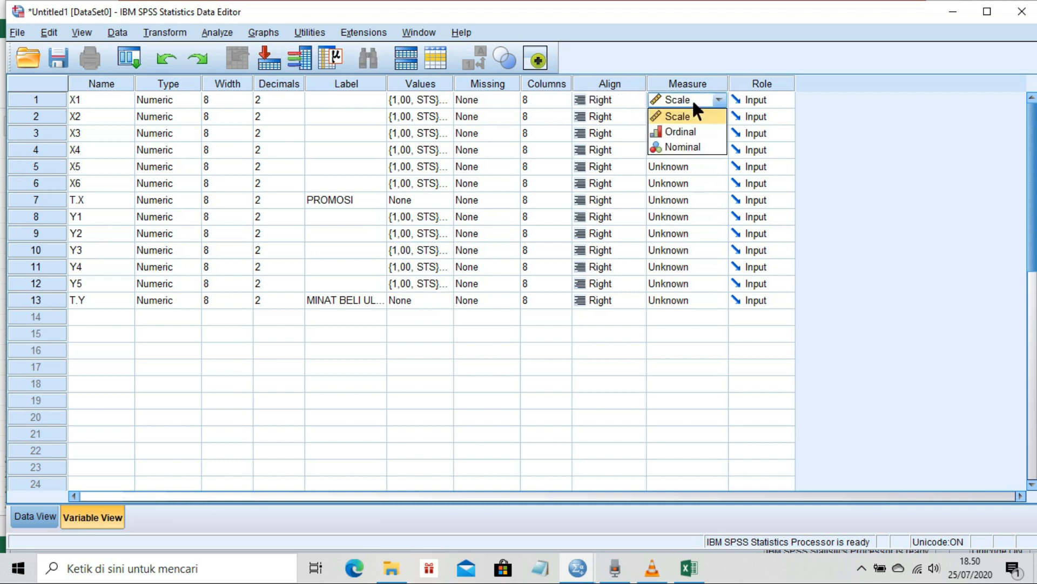
click(708, 154)
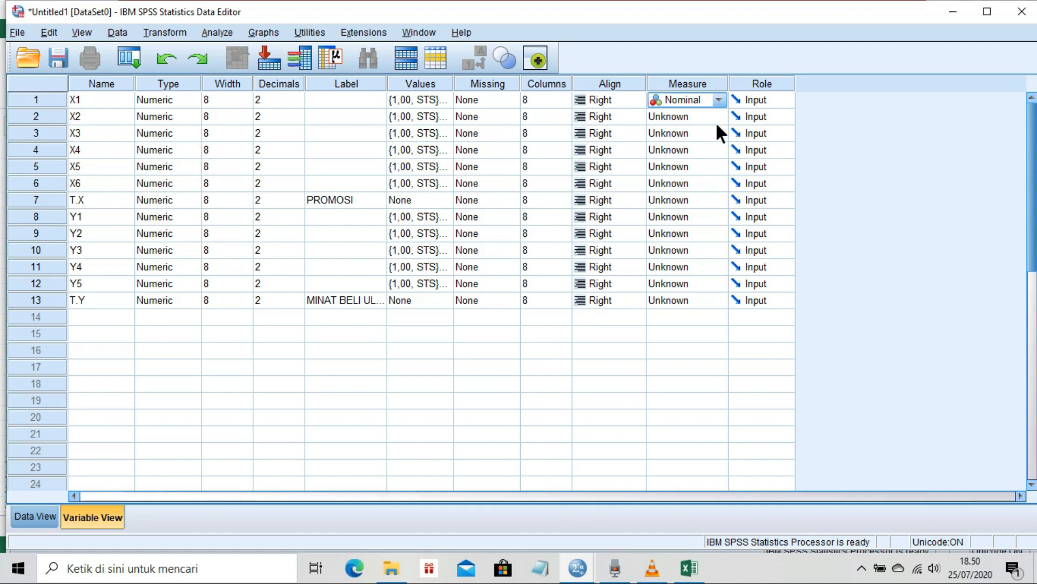
click(717, 119)
click(720, 158)
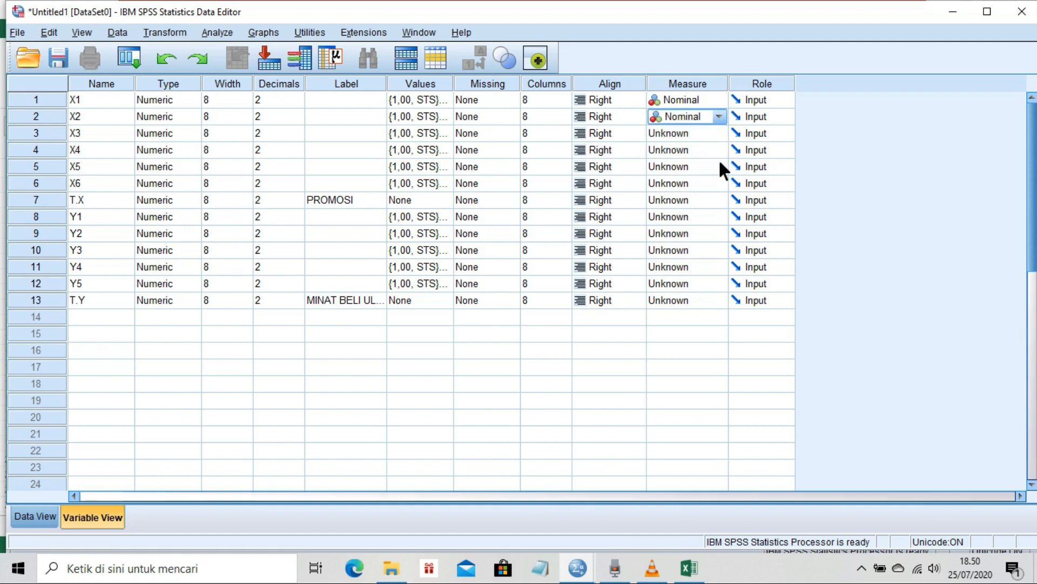
click(718, 132)
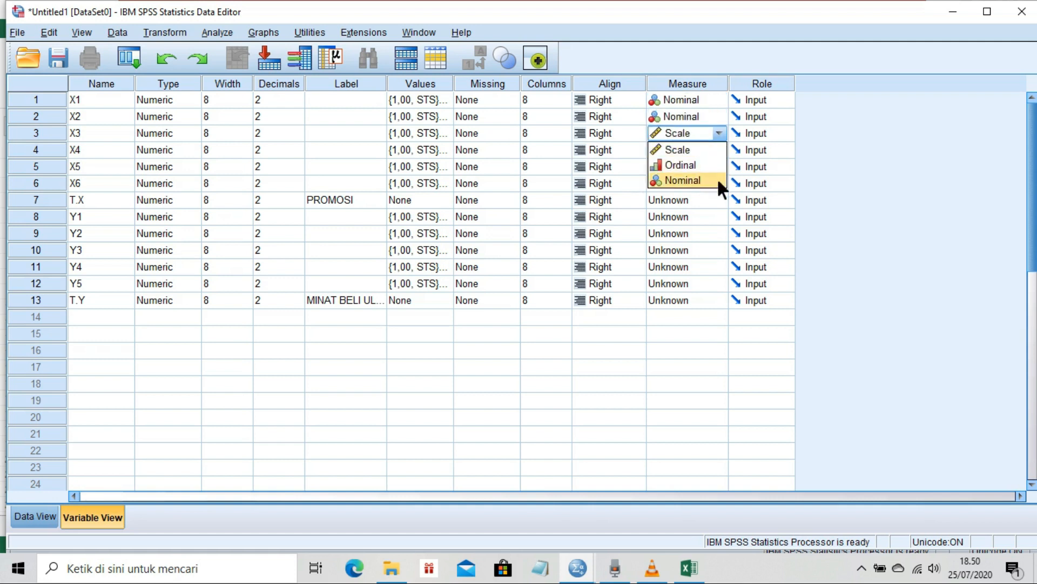
click(718, 177)
- Set the measurement level of the variables X4, X5, X6 and T.X to Nominal
click(721, 149)
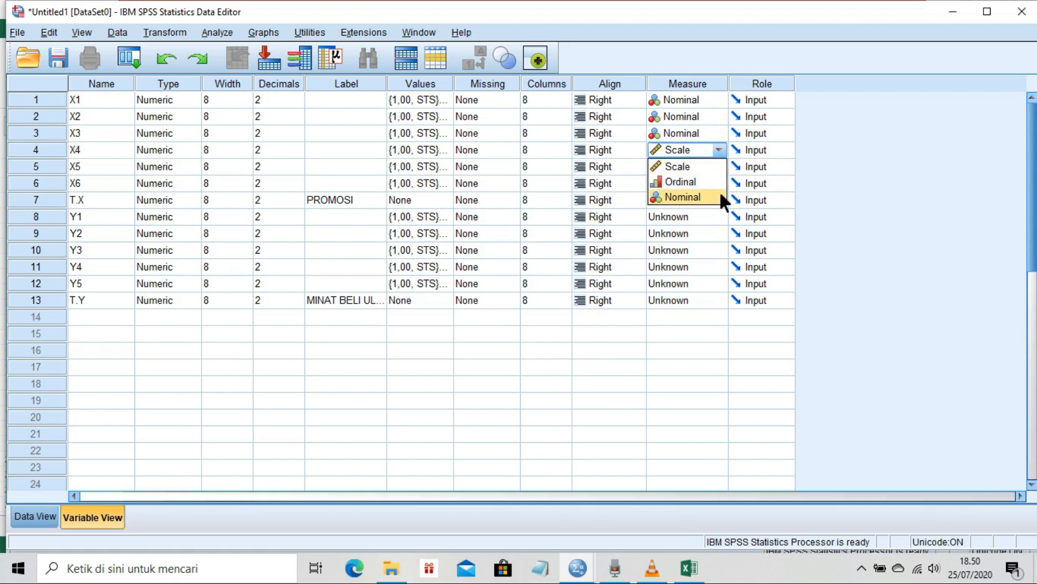
click(719, 195)
click(719, 165)
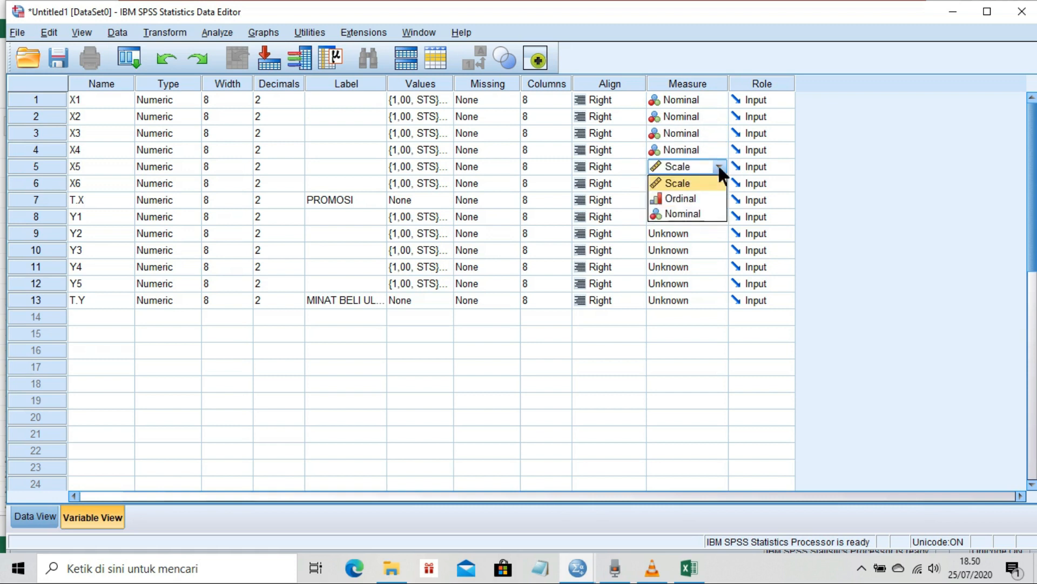
click(719, 214)
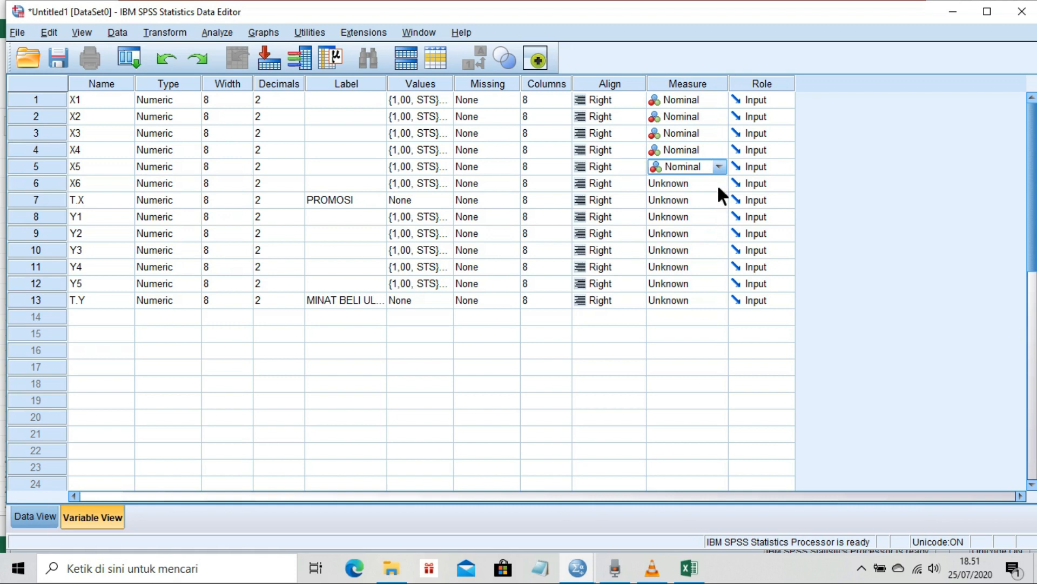
click(718, 183)
click(723, 229)
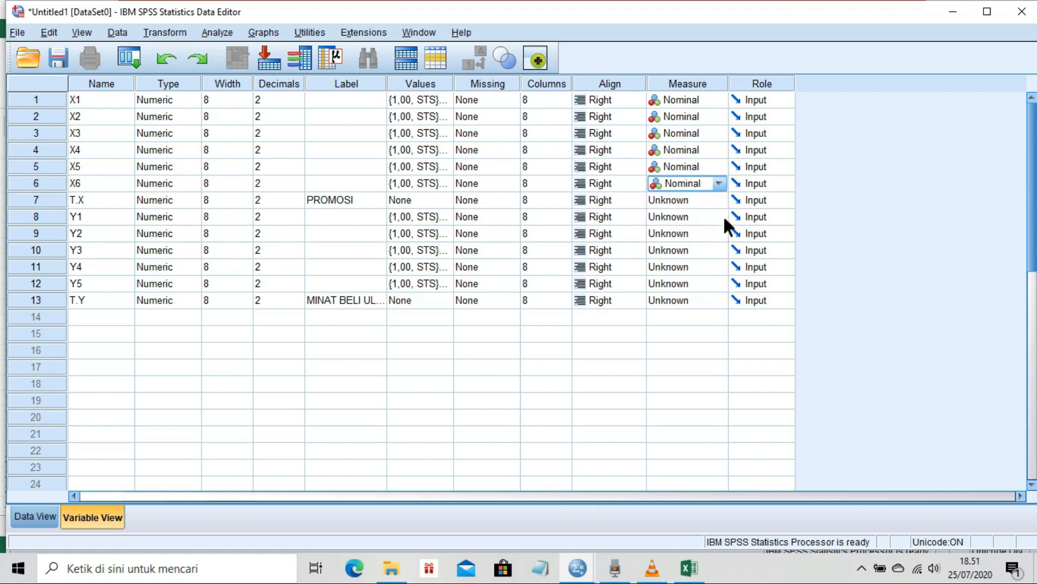
click(722, 200)
click(715, 246)
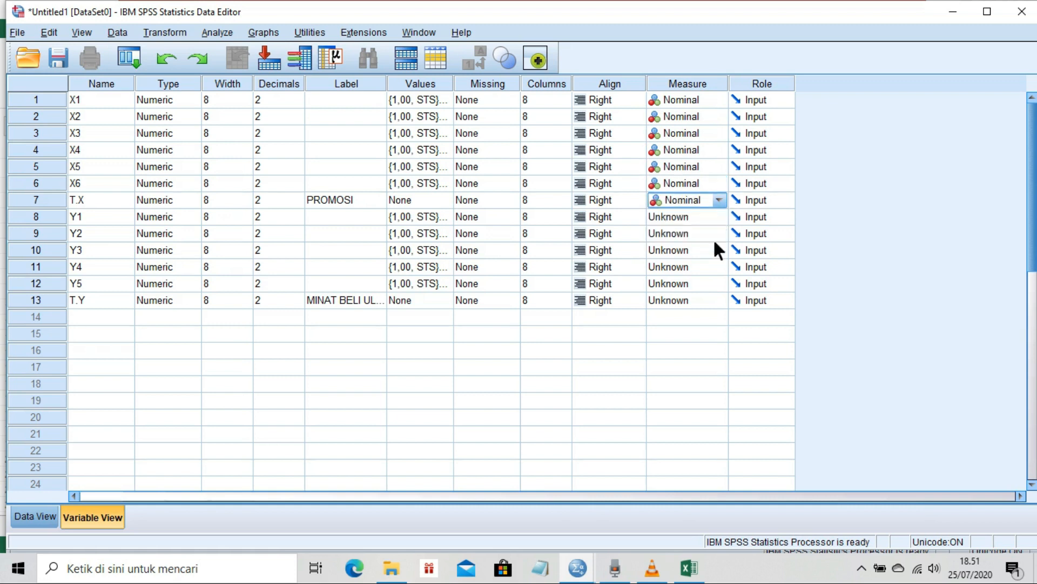
- Set the measurement level of the variables Y1, Y2 and Y3 to Nominal
click(712, 216)
click(708, 259)
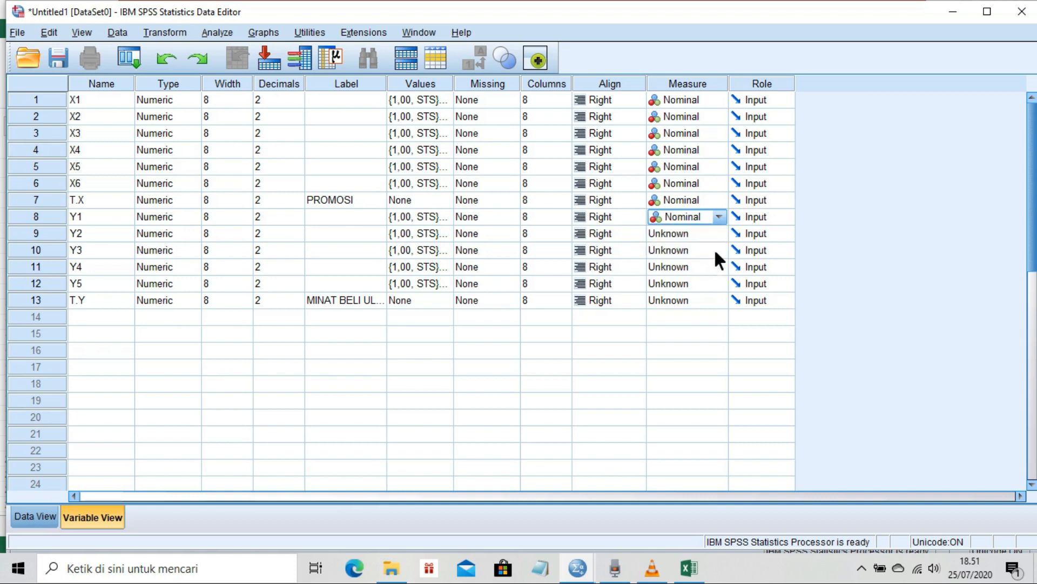
click(720, 232)
click(721, 247)
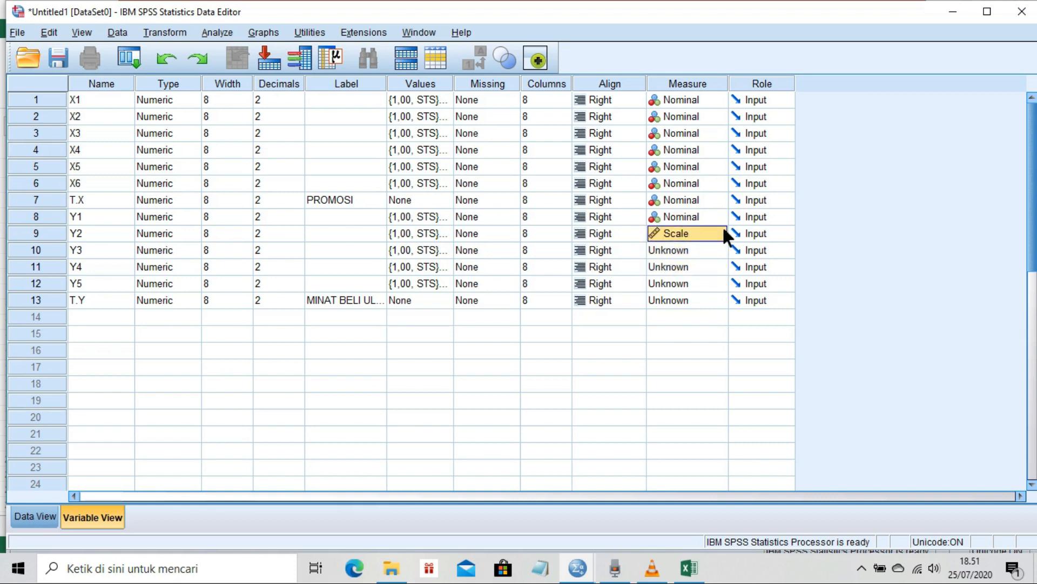
click(710, 219)
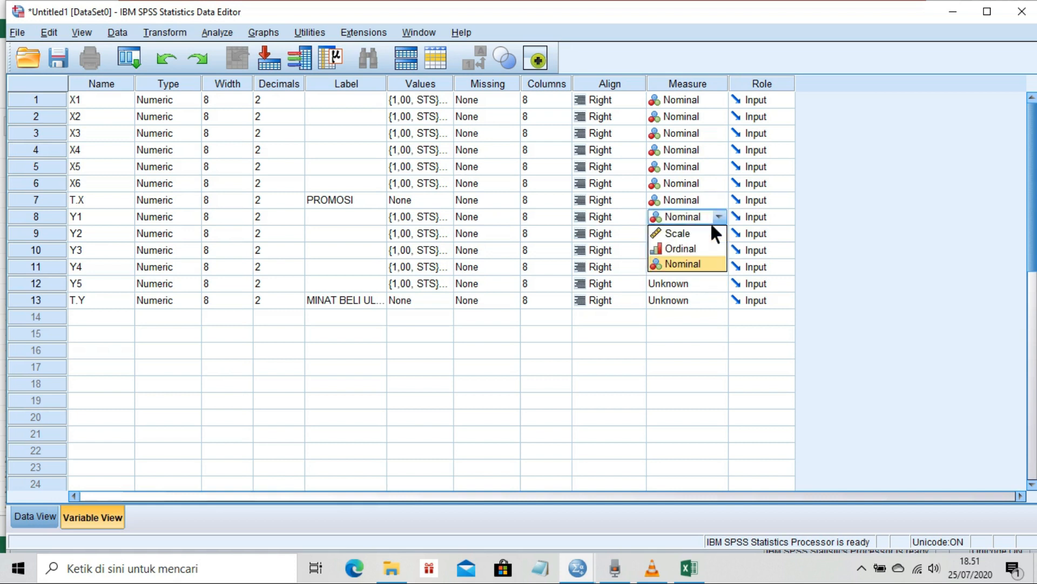
click(702, 263)
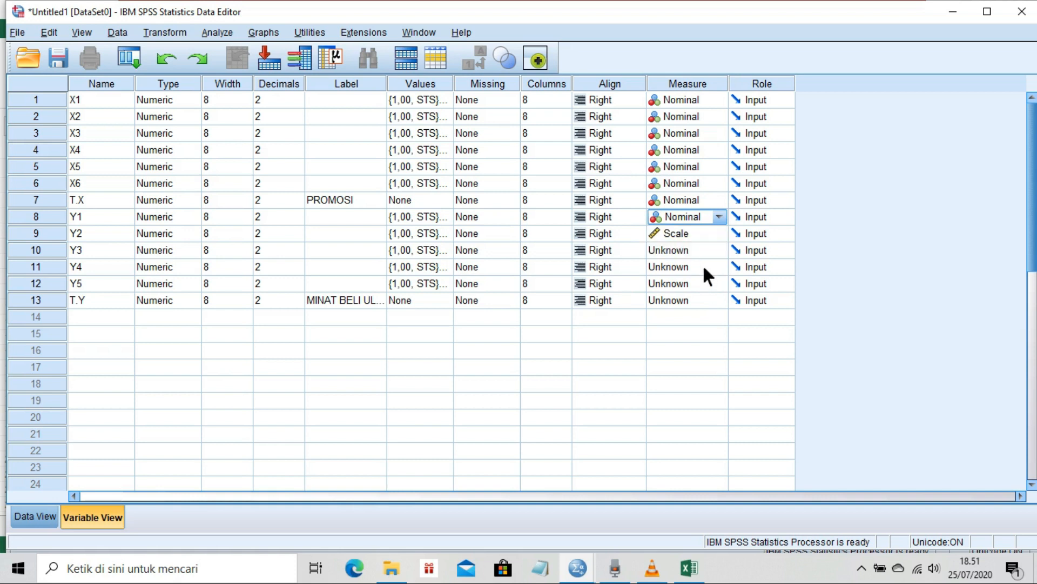
click(718, 234)
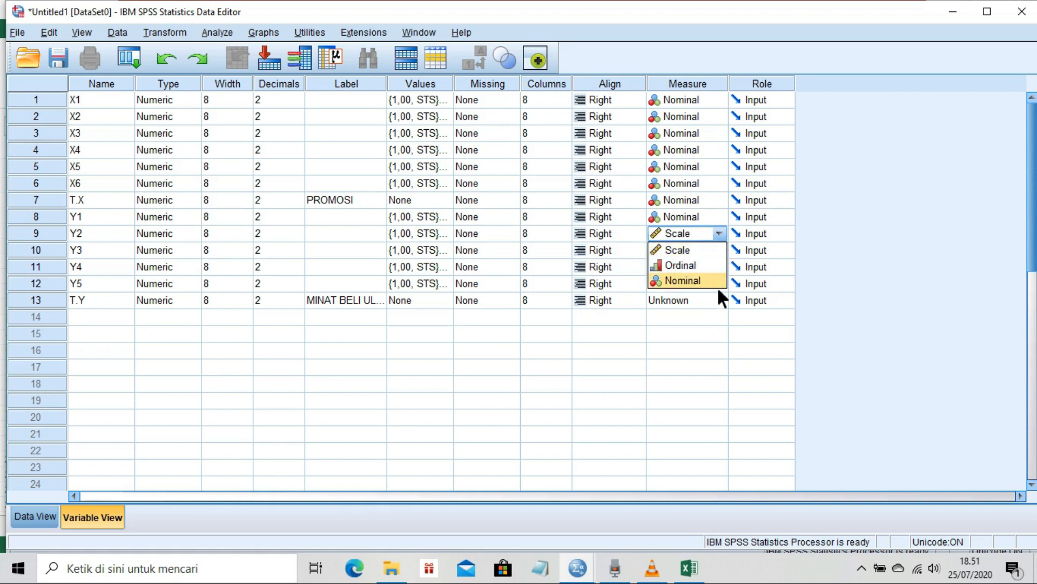
click(709, 276)
click(709, 248)
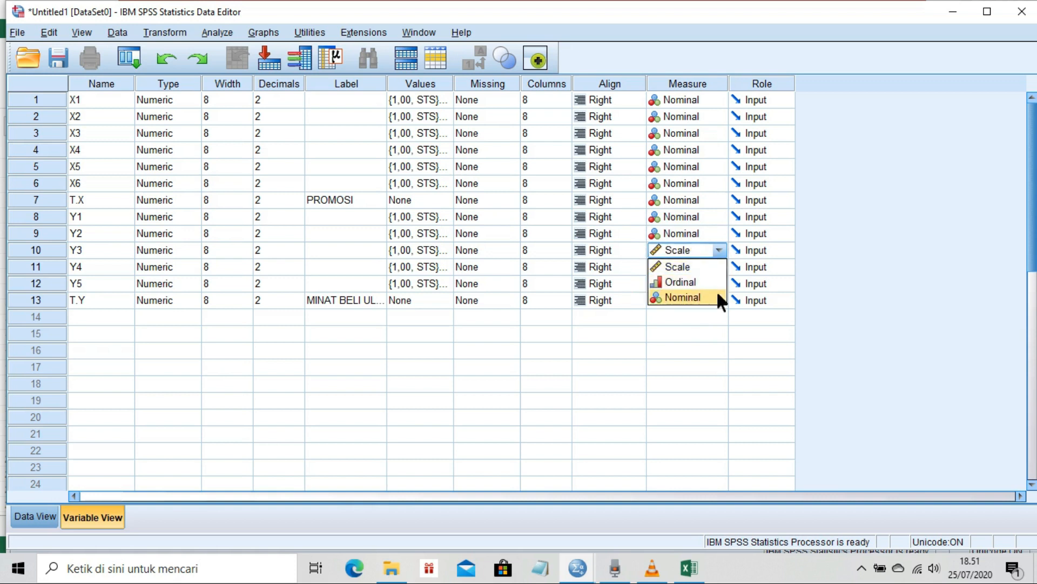
click(717, 295)
- Set the measurement level of the variables Y4, Y5 and T.Y to Nominal
click(704, 267)
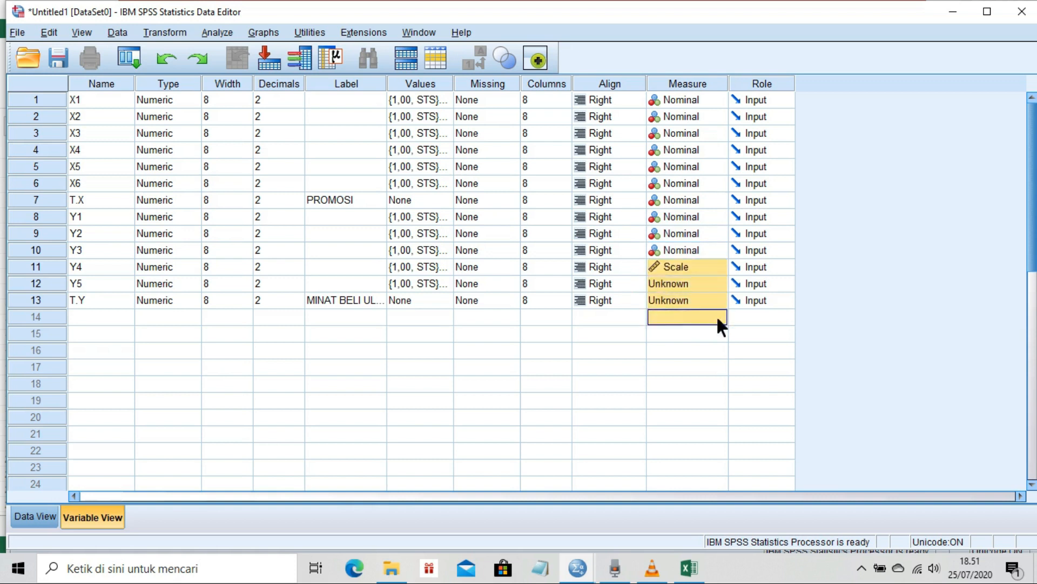
click(718, 265)
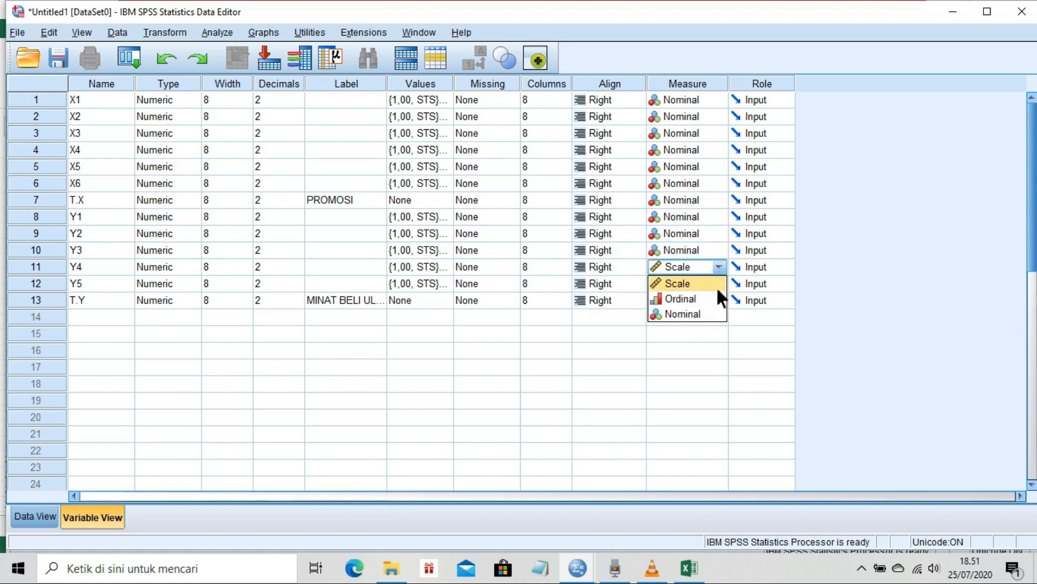
click(715, 308)
mouse_move(717, 280)
mouse_down()
mouse_move(713, 332)
mouse_move(709, 288)
mouse_up()
click(709, 289)
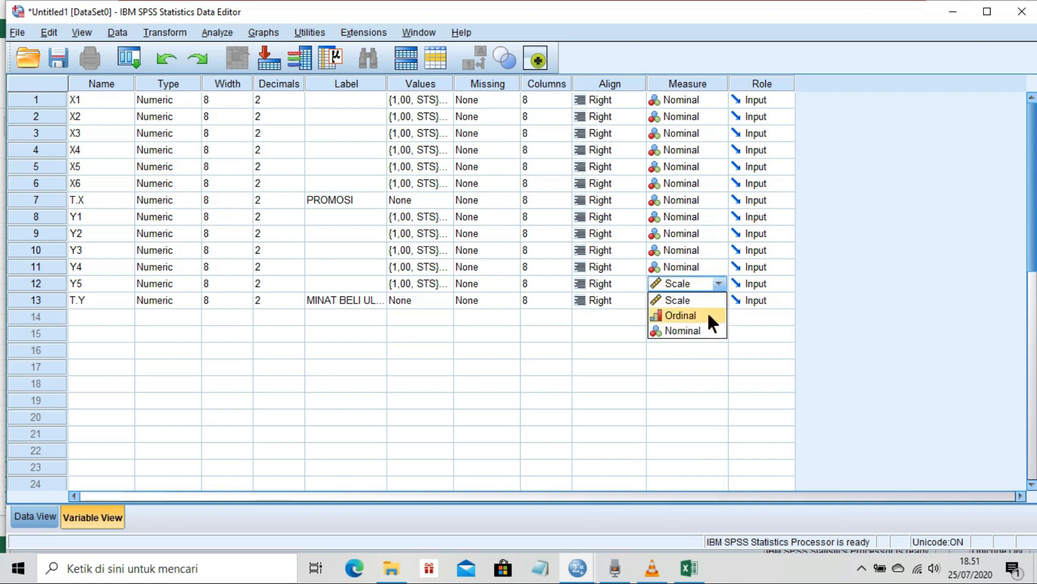
click(709, 326)
click(717, 299)
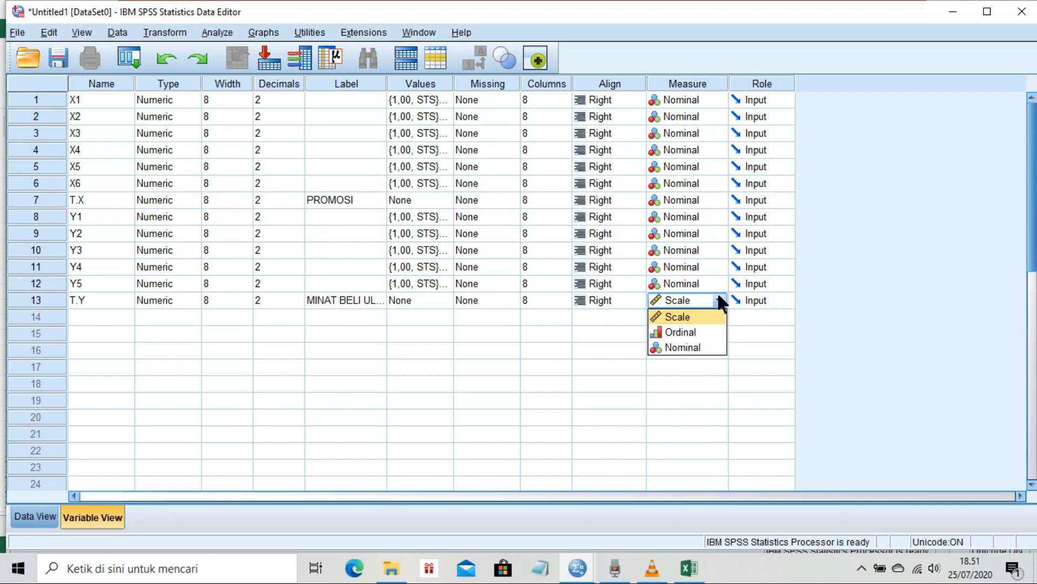
click(723, 345)
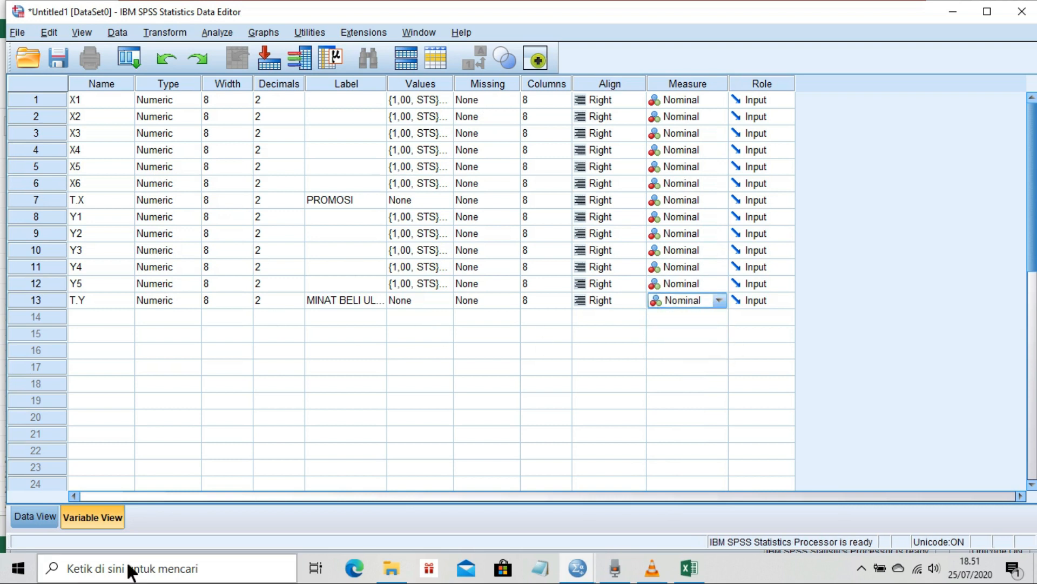
- Display the SPSS data grid, and in the Excel workbook's Interval sheet copy the X1–X6 and Total X values in C5:I104
click(37, 518)
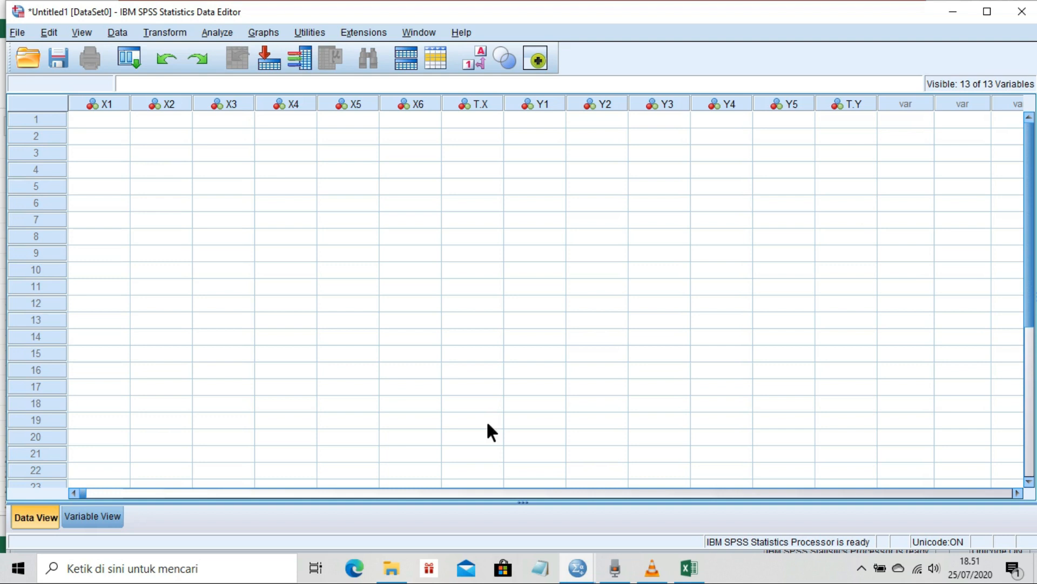
click(688, 567)
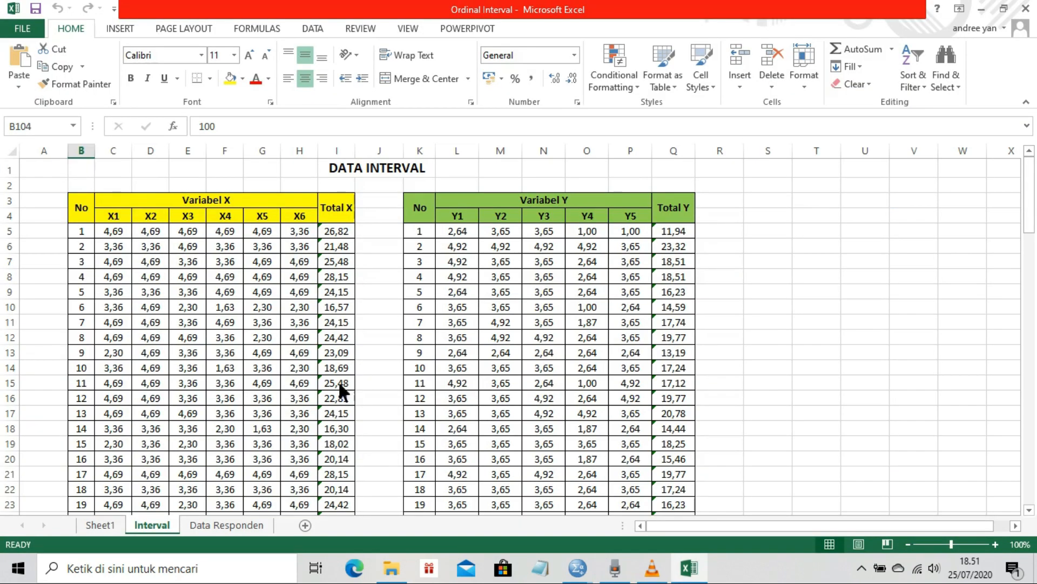
click(114, 232)
drag(223, 244, 332, 466)
key(ctrl+c)
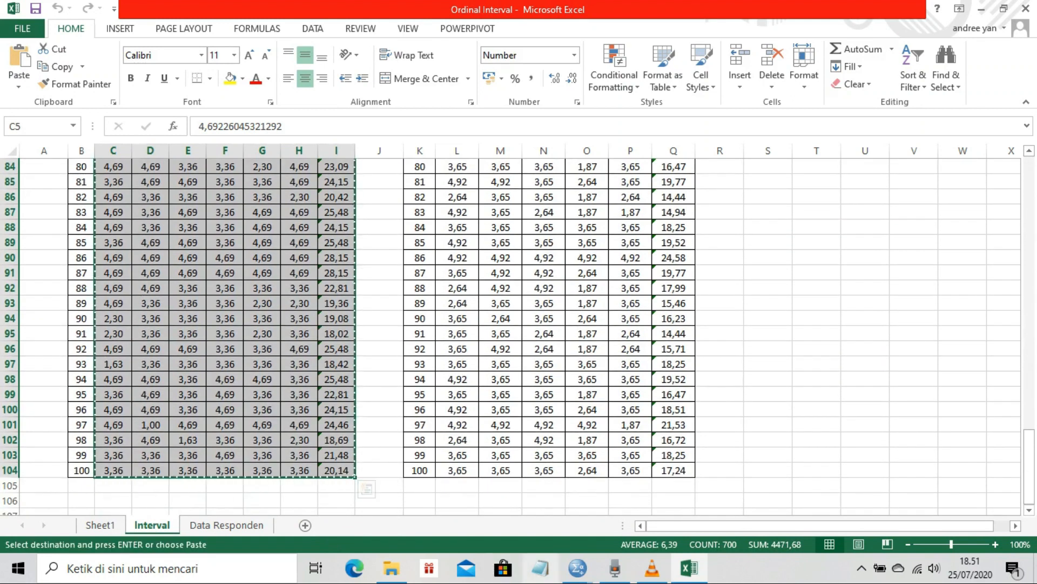
- Switch to the SPSS Data Editor and paste the copied X1–X6 and Total X values starting at case 1 of X1
mouse_move(578, 575)
click(519, 506)
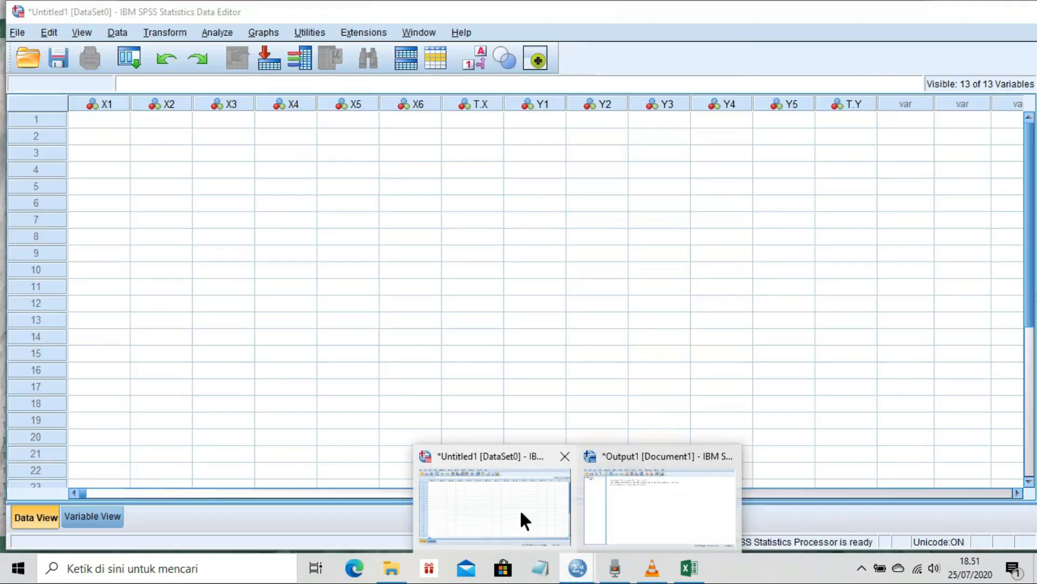
click(112, 114)
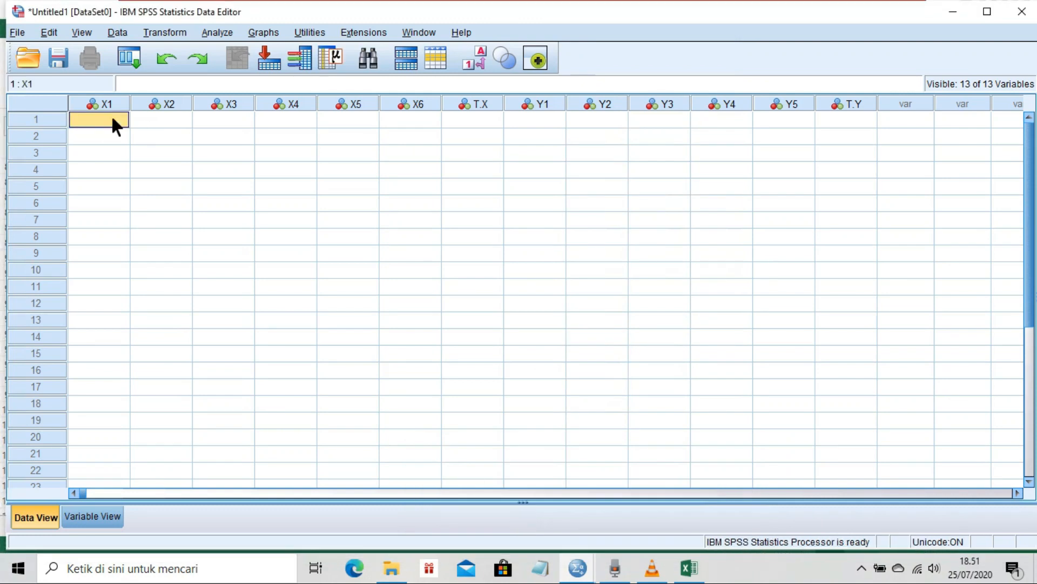
right_click(111, 115)
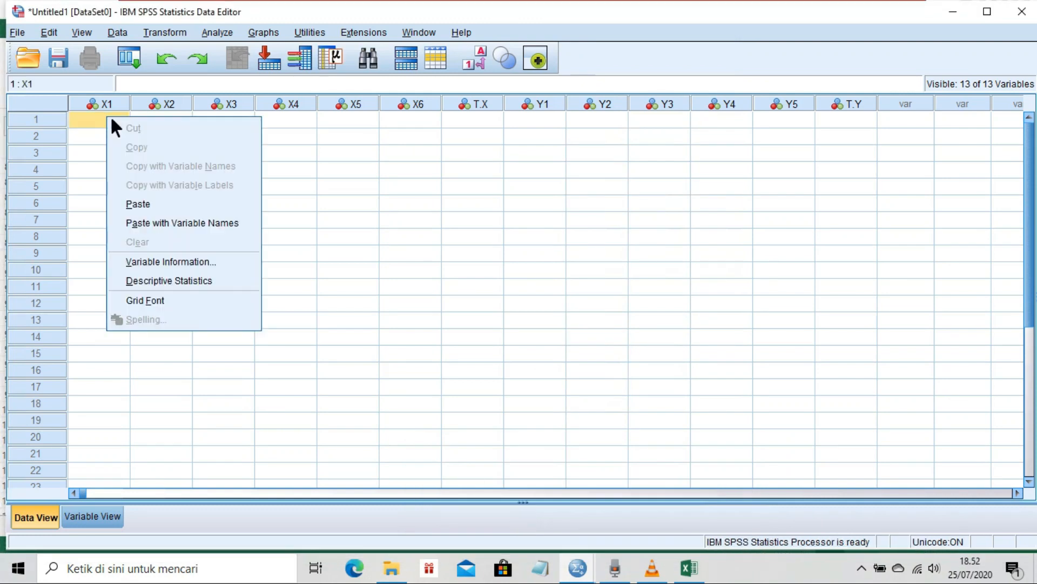
click(145, 210)
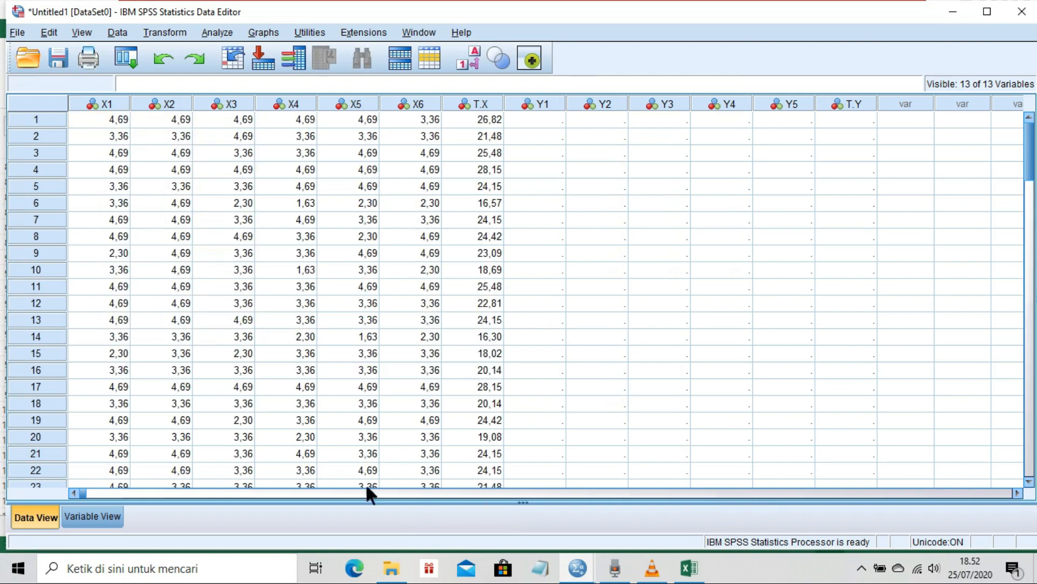
- Switch to the Excel workbook and copy the Y1–Y5 and Total Y values in L5:Q104 of the Interval sheet
mouse_move(687, 567)
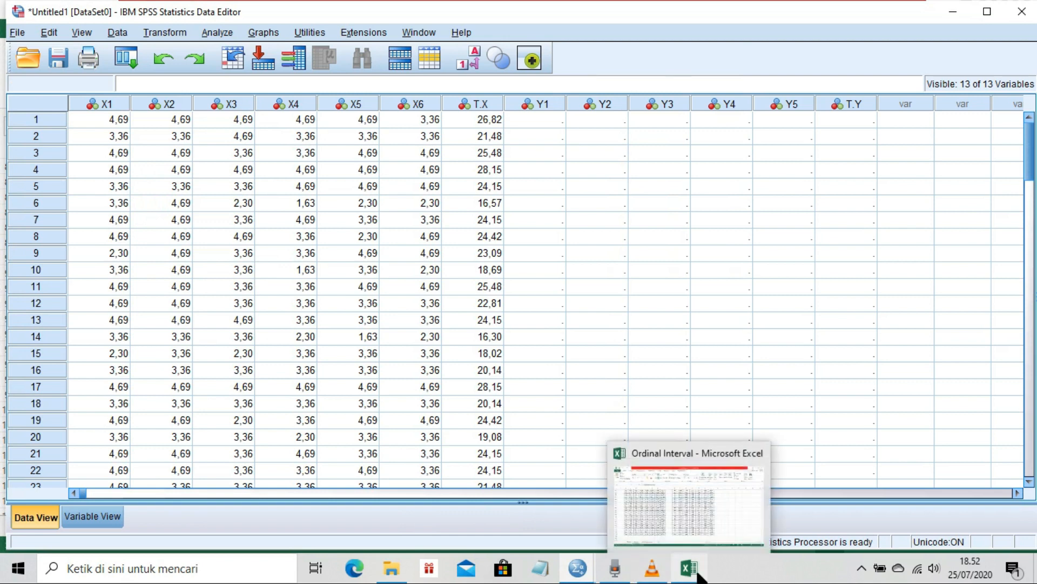
click(661, 527)
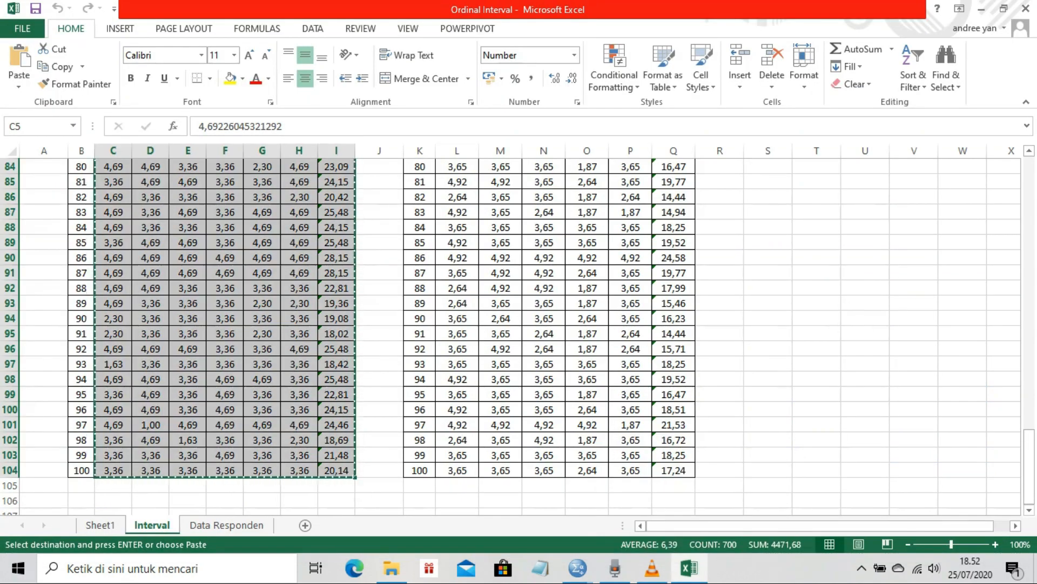
drag(1031, 458, 1033, 142)
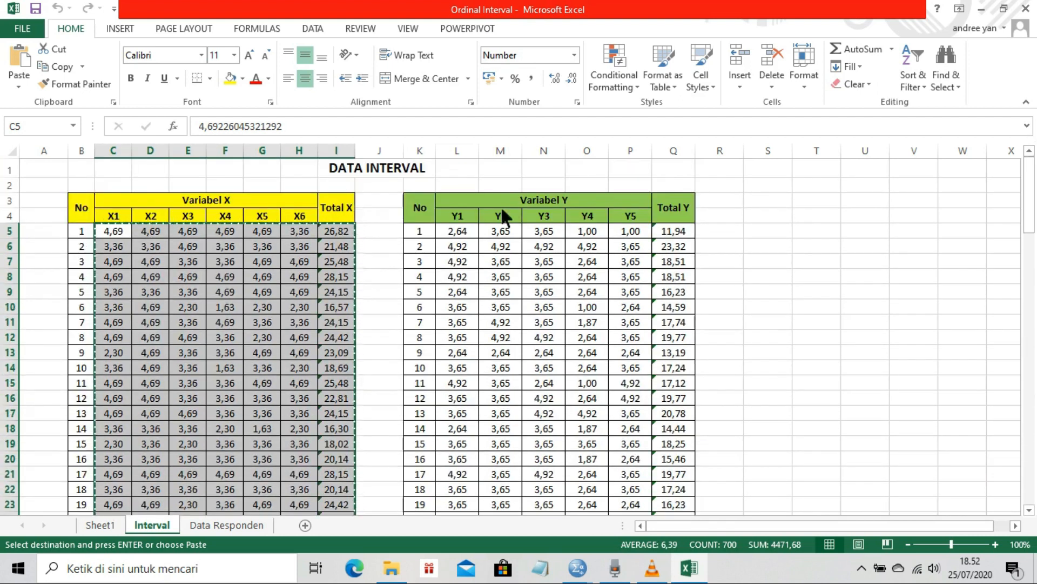
drag(457, 232, 685, 365)
key(ctrl+c)
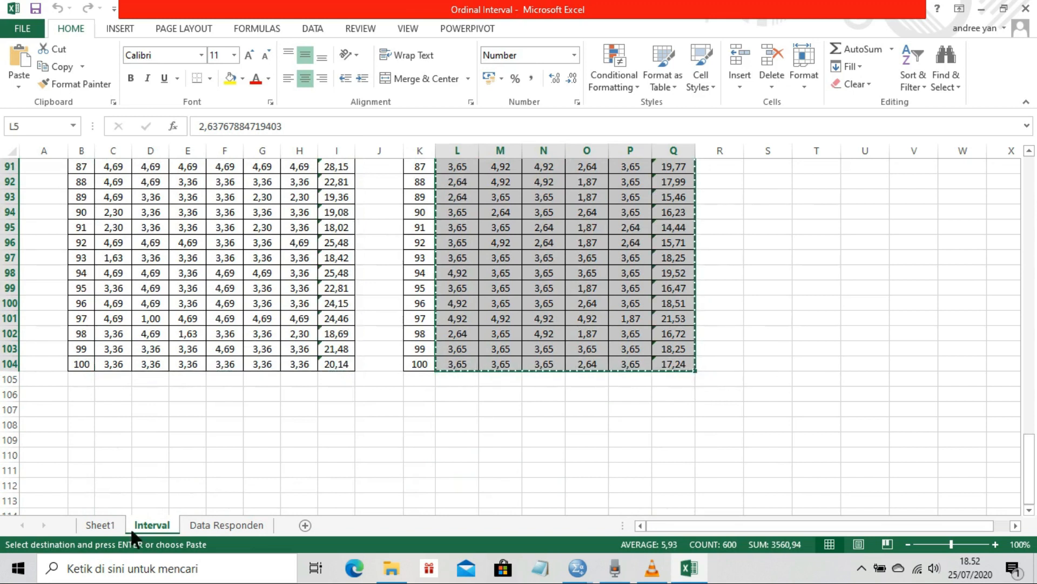
- Switch to the SPSS Data Editor, paste the copied Y values starting at case 1 of Y1, and look over the filled cases
click(577, 567)
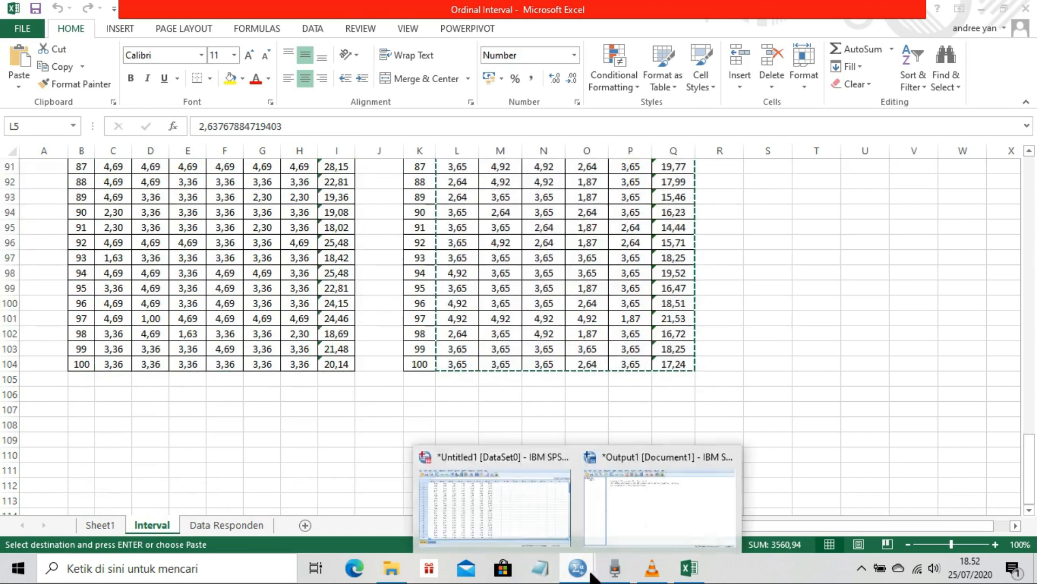
click(468, 508)
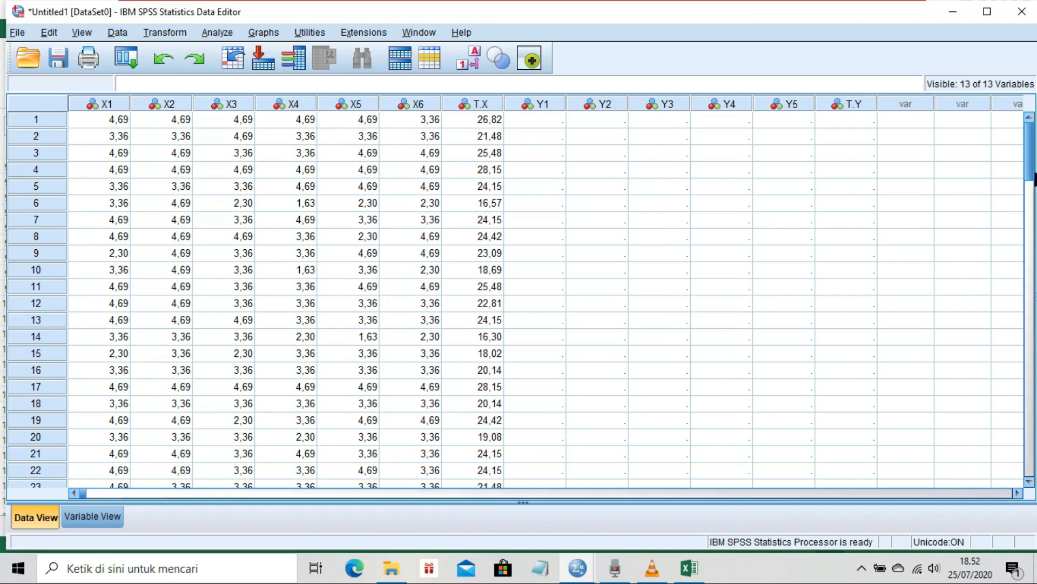
click(527, 125)
right_click(528, 125)
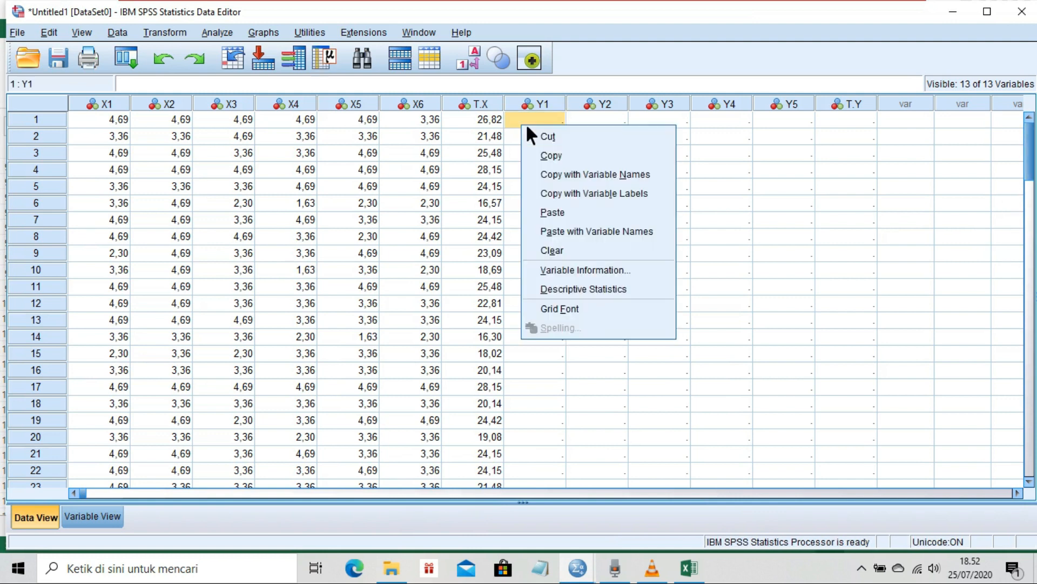
click(558, 215)
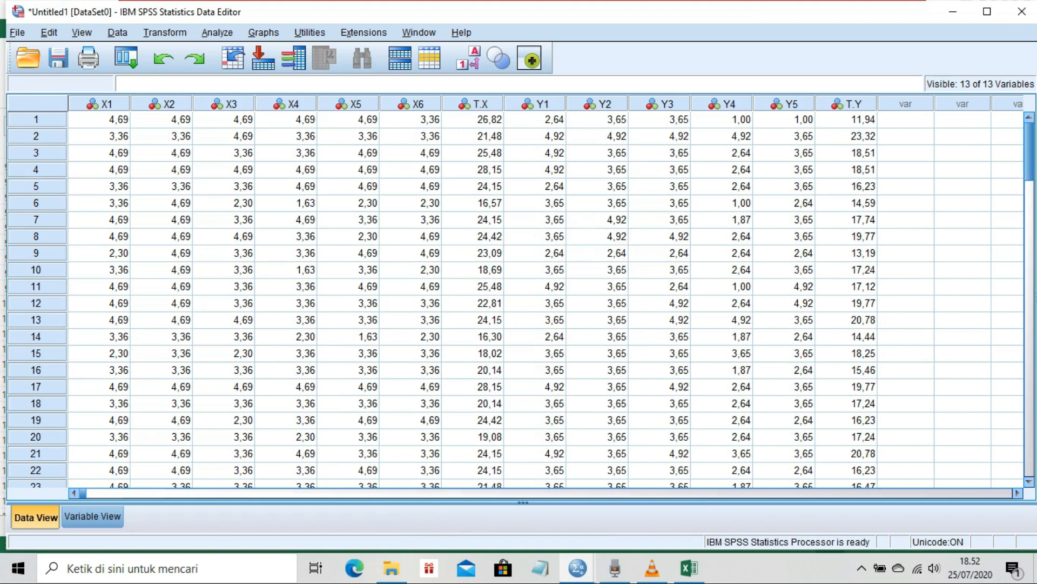
scroll(519, 297, down, 20)
drag(1032, 374, 1031, 162)
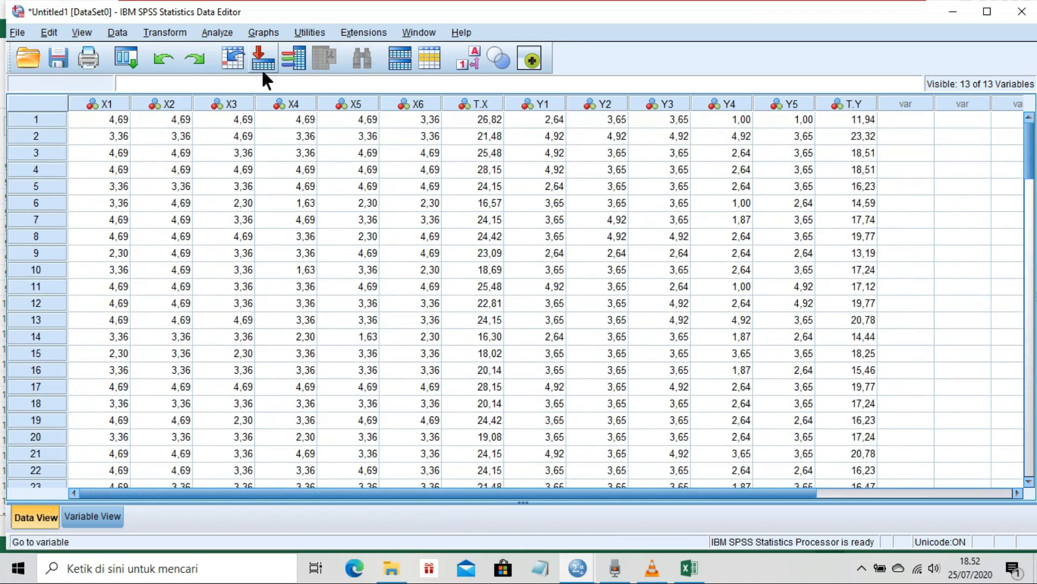
- Start a bivariate correlation analysis and add X1 through X6 and PROMOSI [T.X] as its variables
click(214, 37)
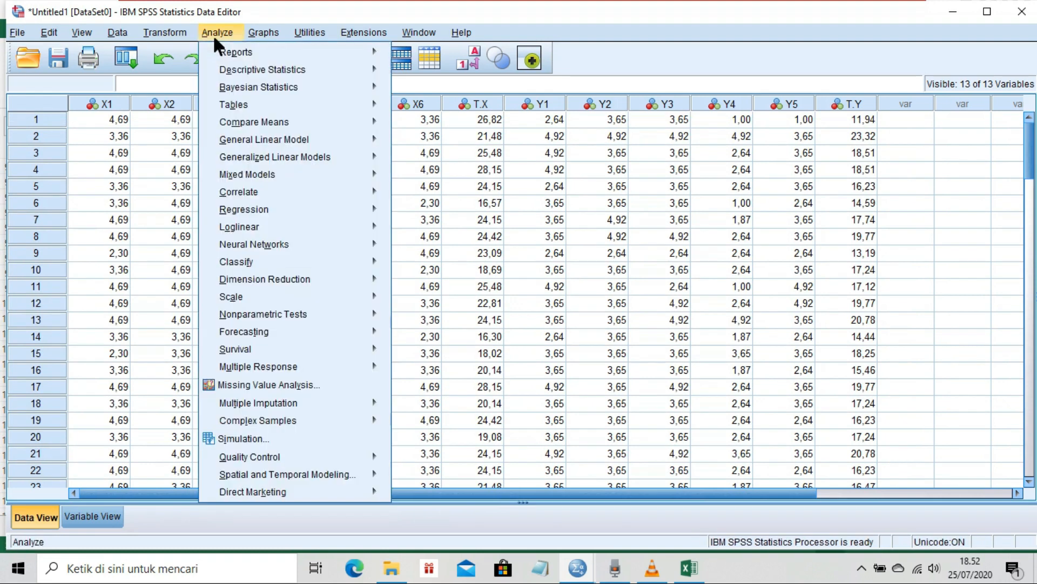
mouse_move(251, 195)
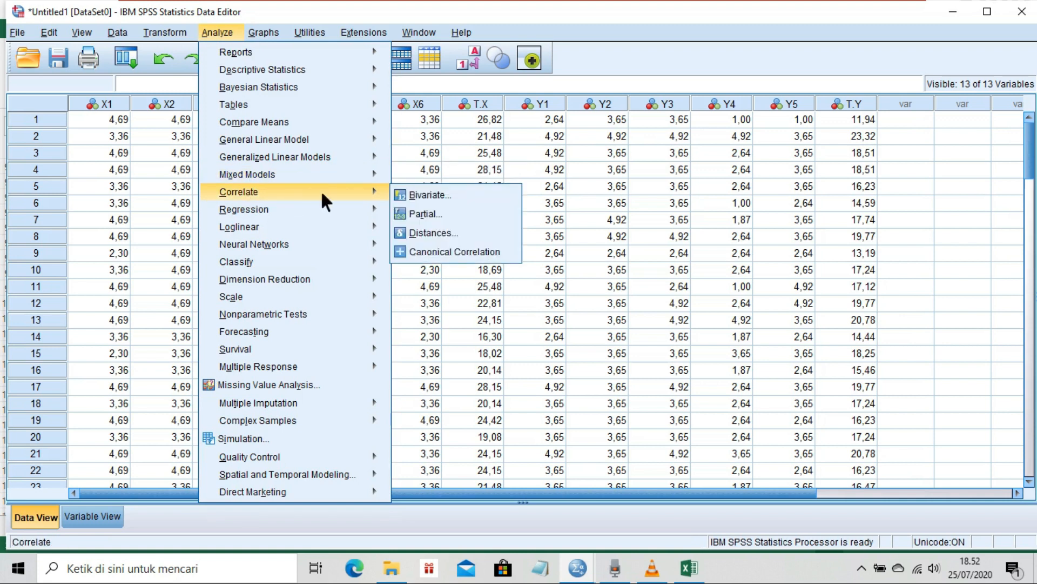
click(409, 195)
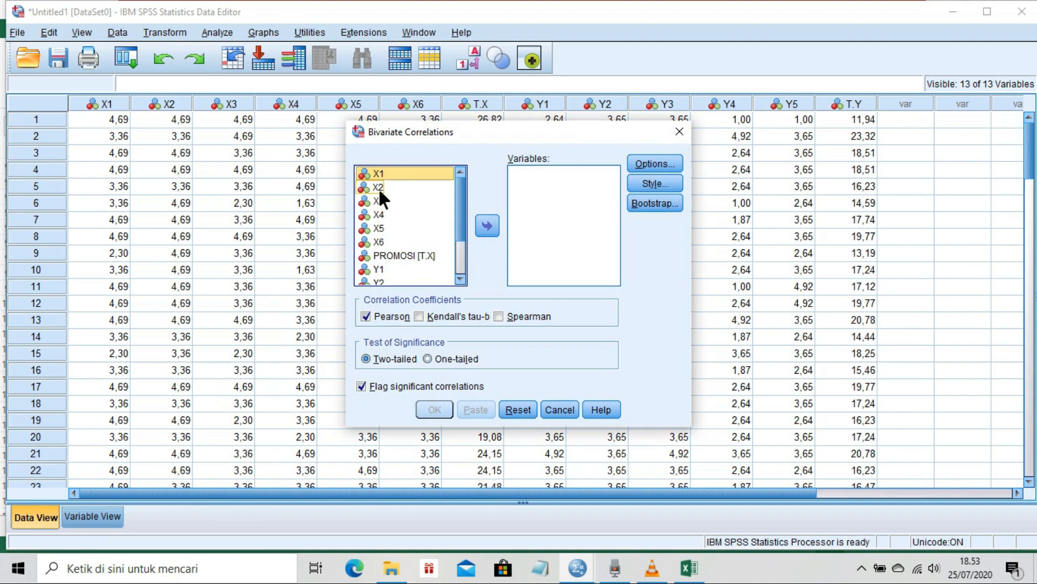
shift+click(417, 256)
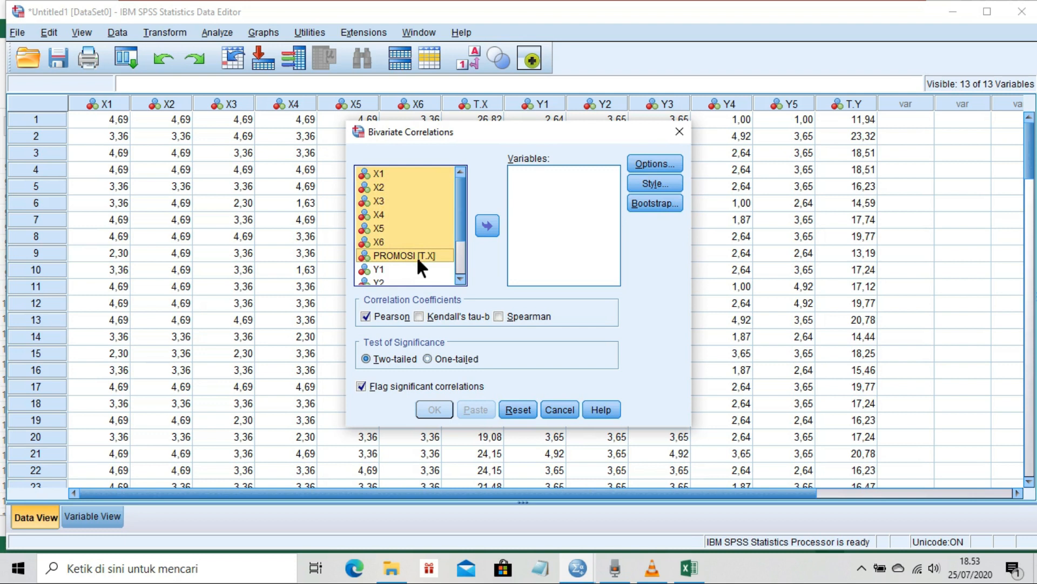
click(496, 225)
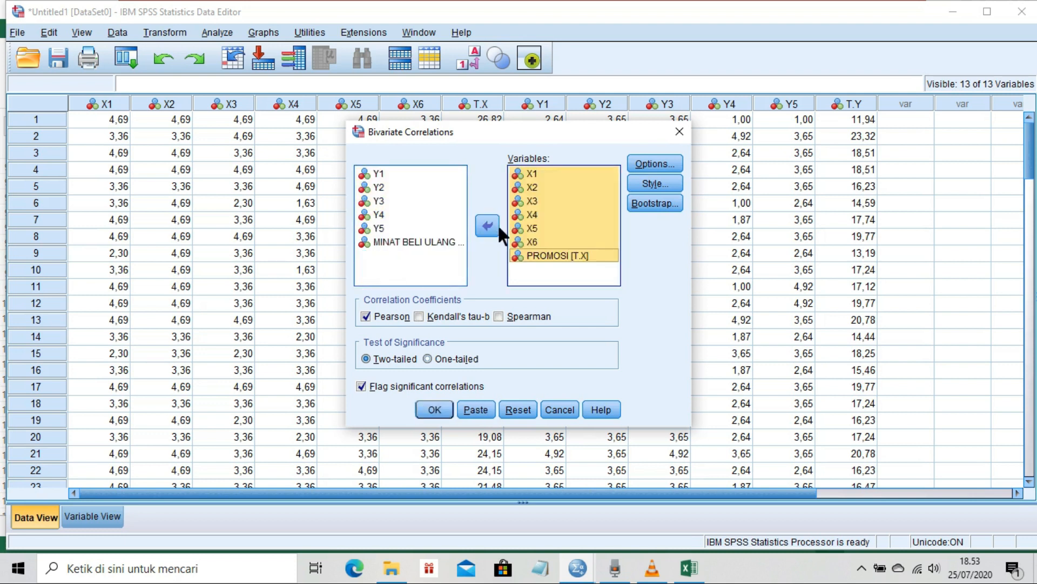
- Keep pairwise exclusion in the correlation options, run the two-tailed Pearson analysis, and view its whole correlation table
click(666, 165)
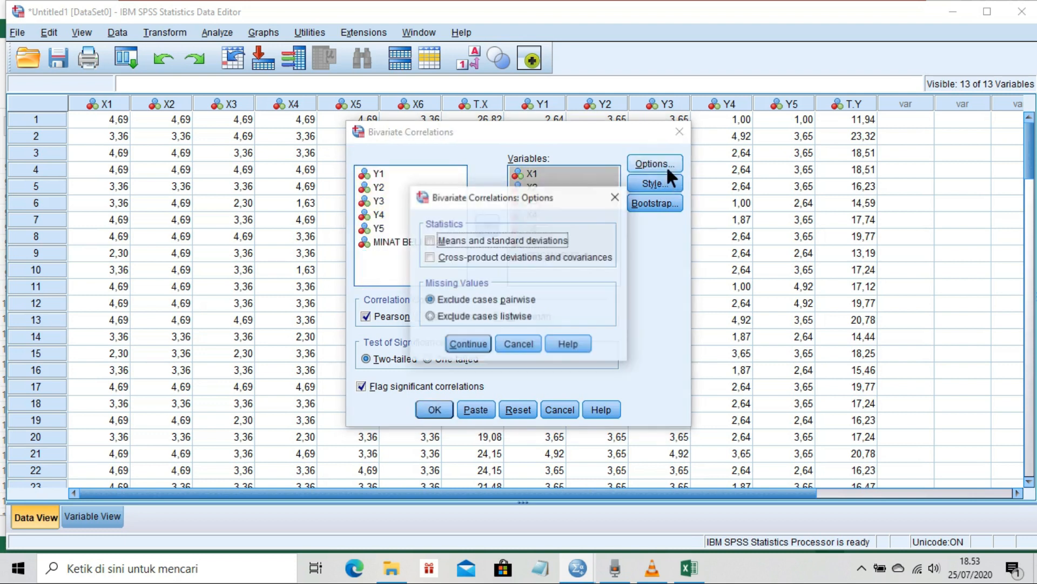
click(481, 349)
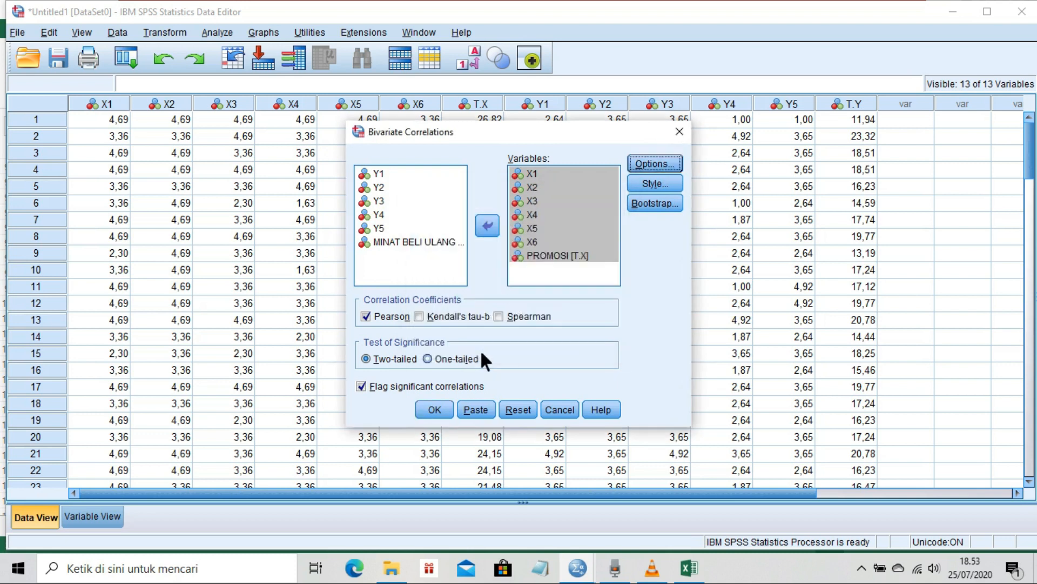
click(425, 413)
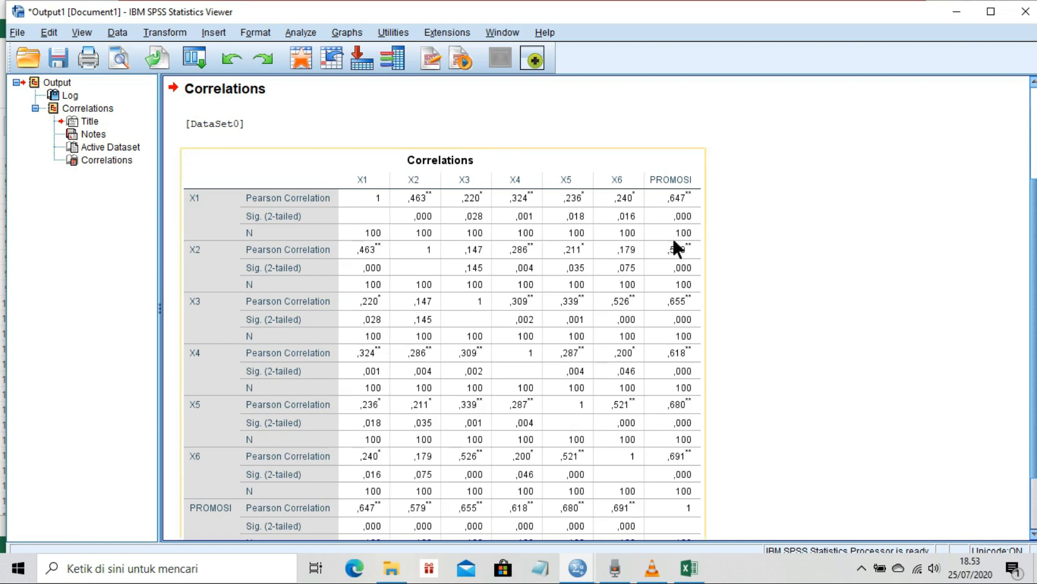
scroll(594, 308, down, 2)
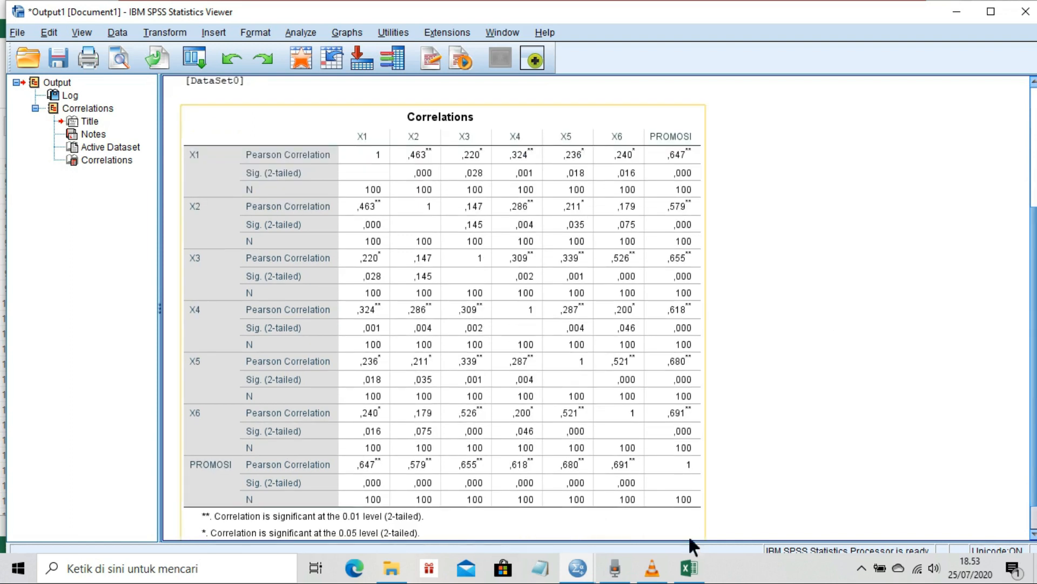
- Return to the data set, reopen the bivariate correlation analysis and remove X1 through X6 and PROMOSI [T.X] from its variables
mouse_move(577, 568)
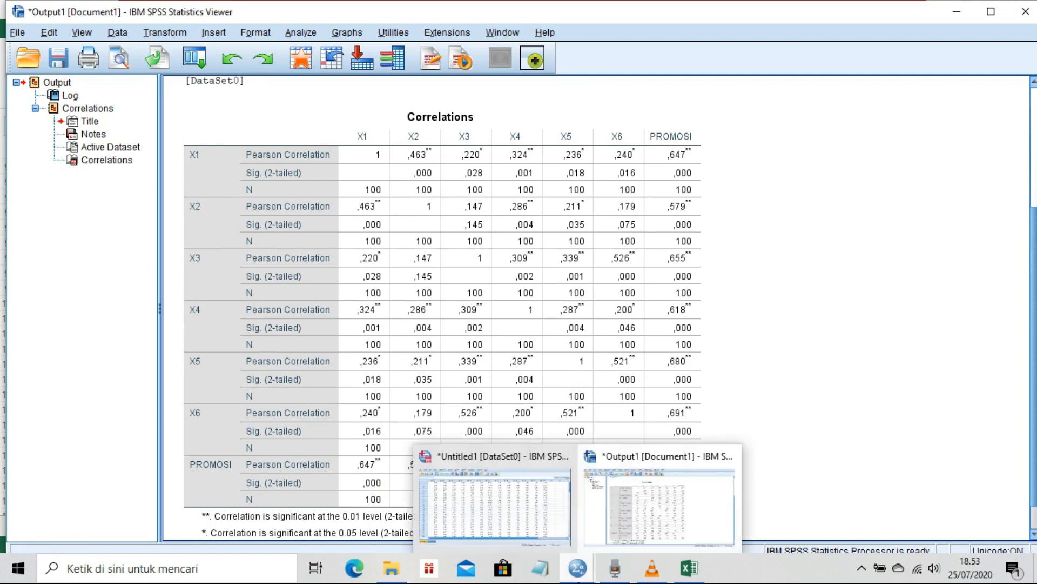
click(556, 520)
click(218, 32)
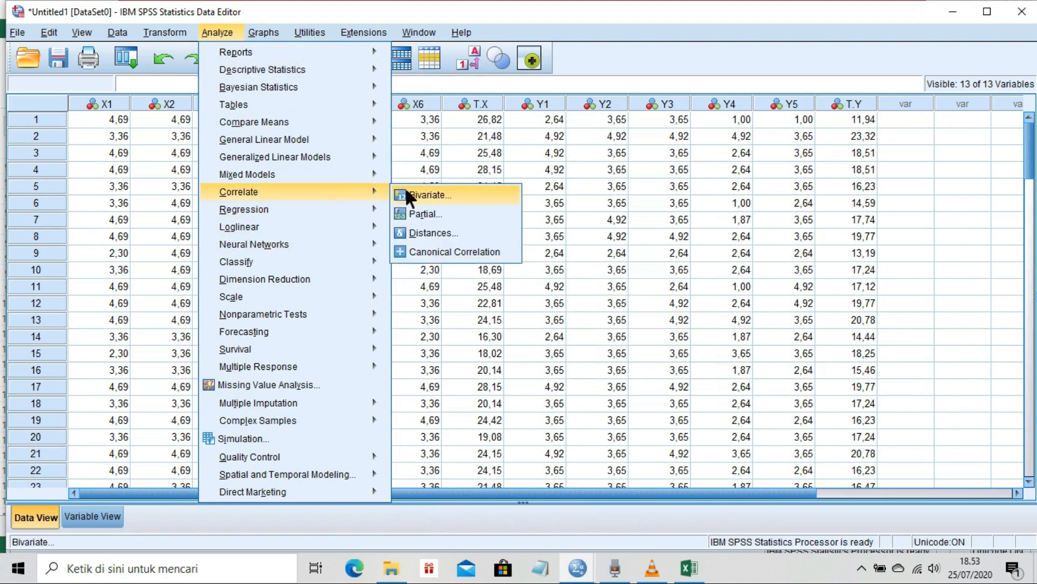
click(427, 195)
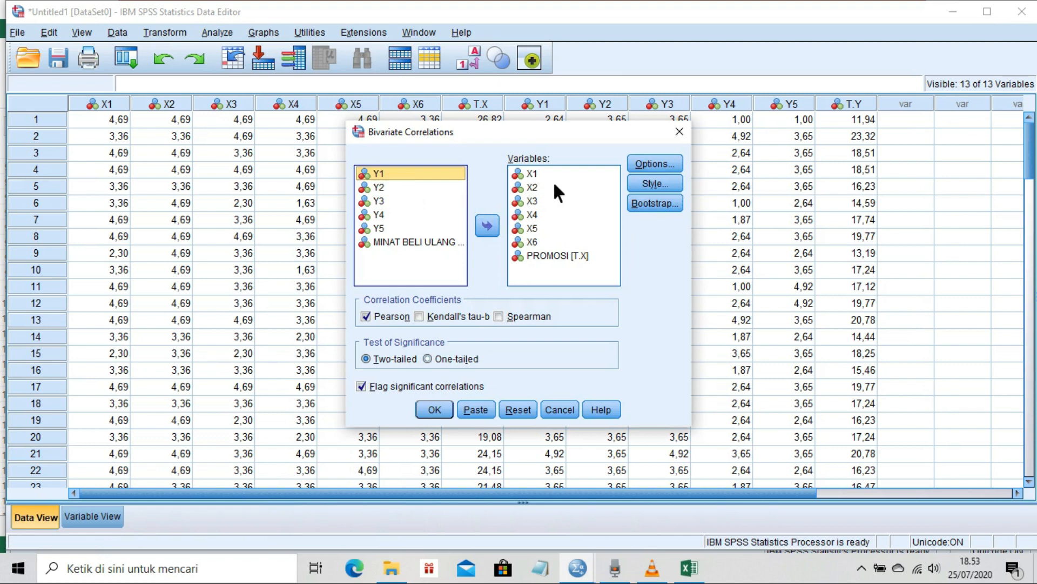
click(537, 174)
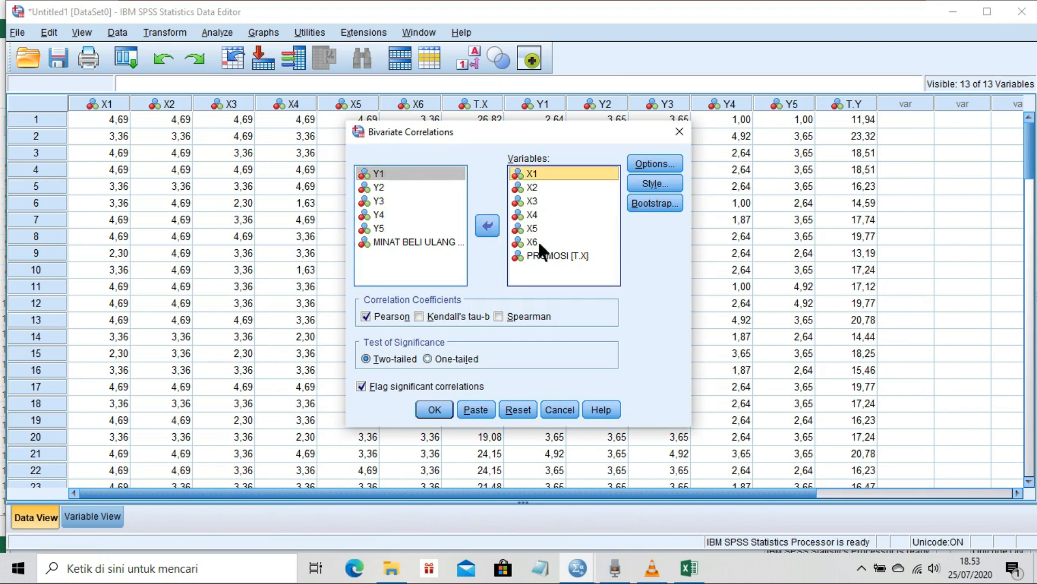
shift+click(539, 255)
click(497, 228)
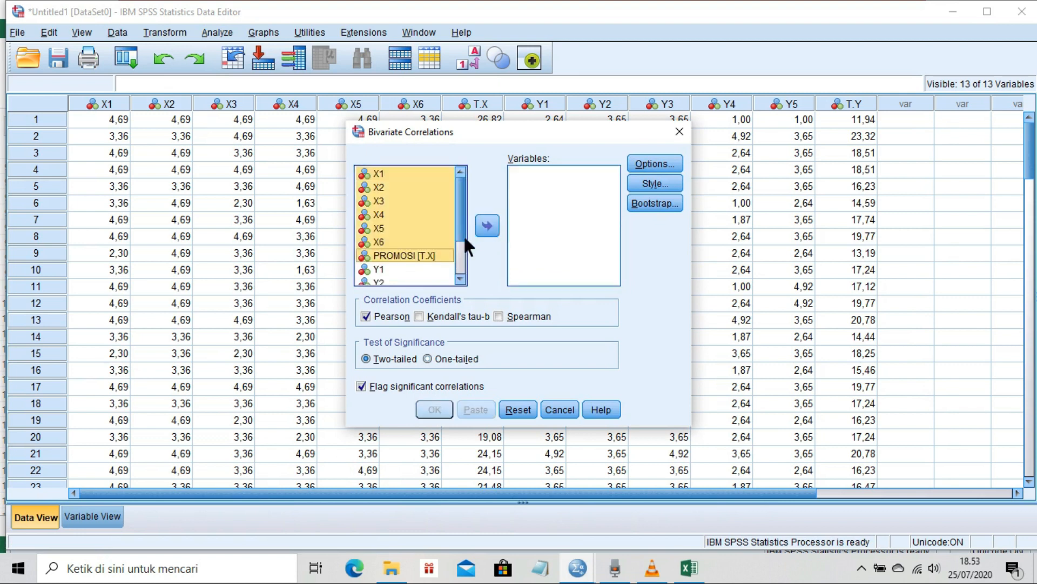
- Add Y1 through Y5 and MINAT BELI ULANG as the correlation variables and run the two-tailed Pearson analysis
click(384, 268)
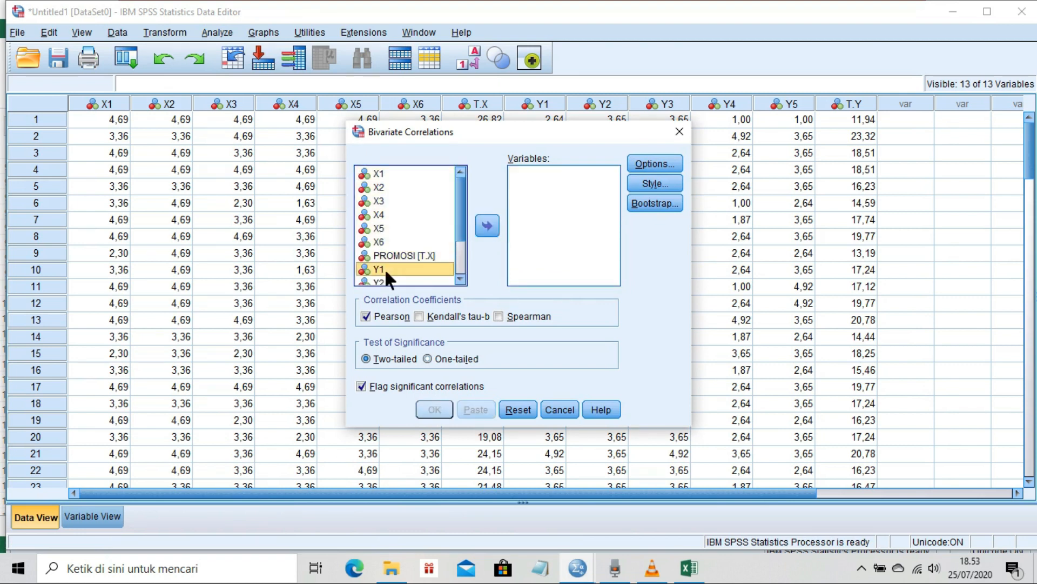
scroll(467, 226, down, 2)
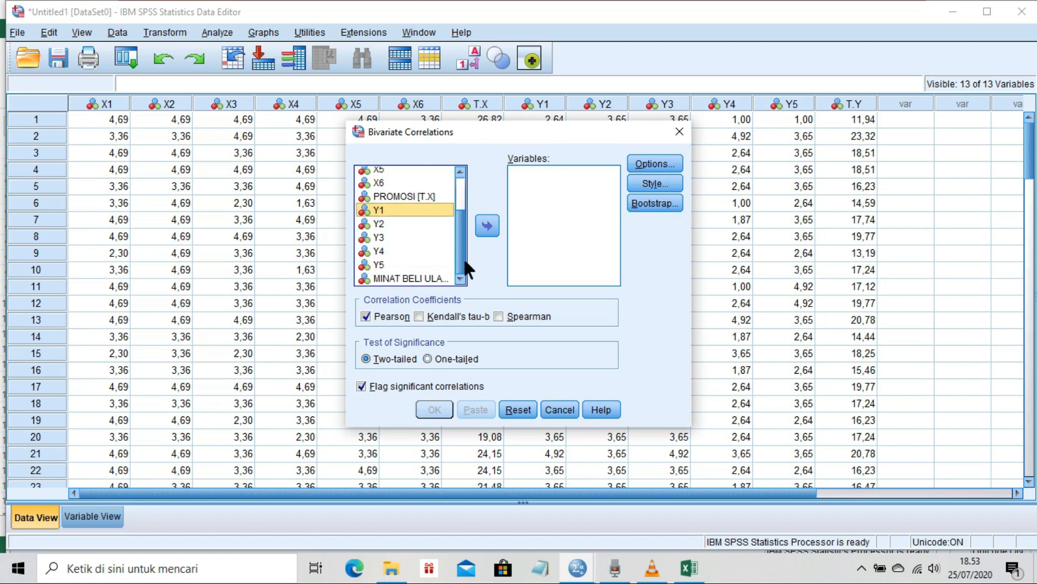
shift+click(435, 278)
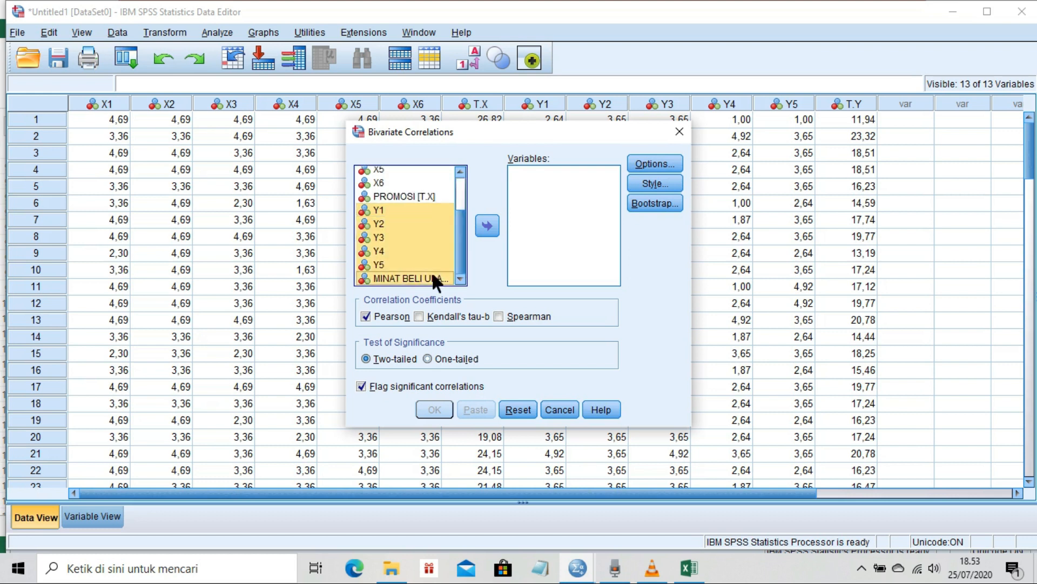
click(488, 227)
click(443, 410)
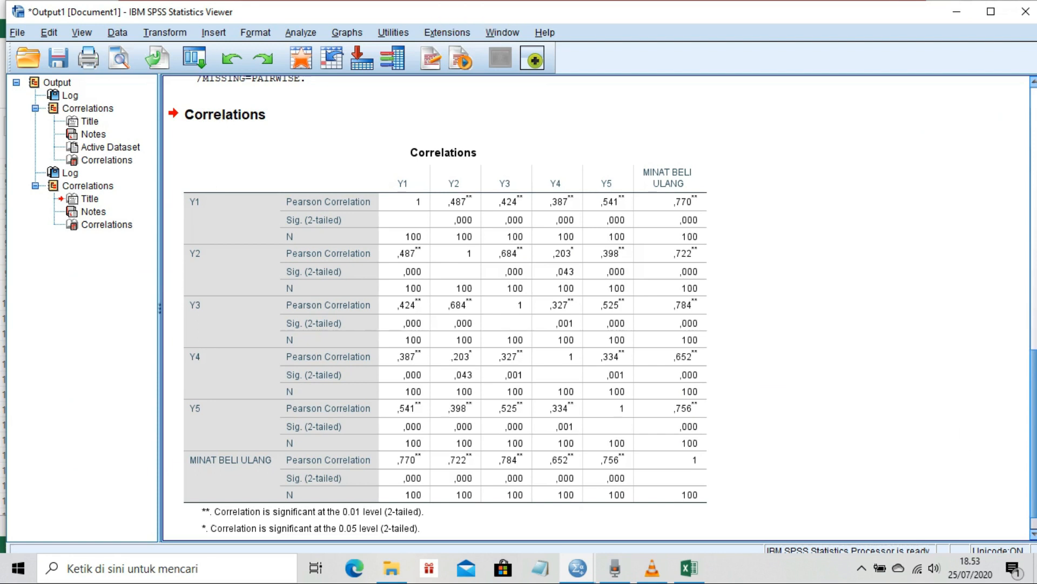
- Examine the Pearson correlations and significance values of X1–X6 with PROMOSI in the first output table, dismissing the feedback request
scroll(443, 308, up, 10)
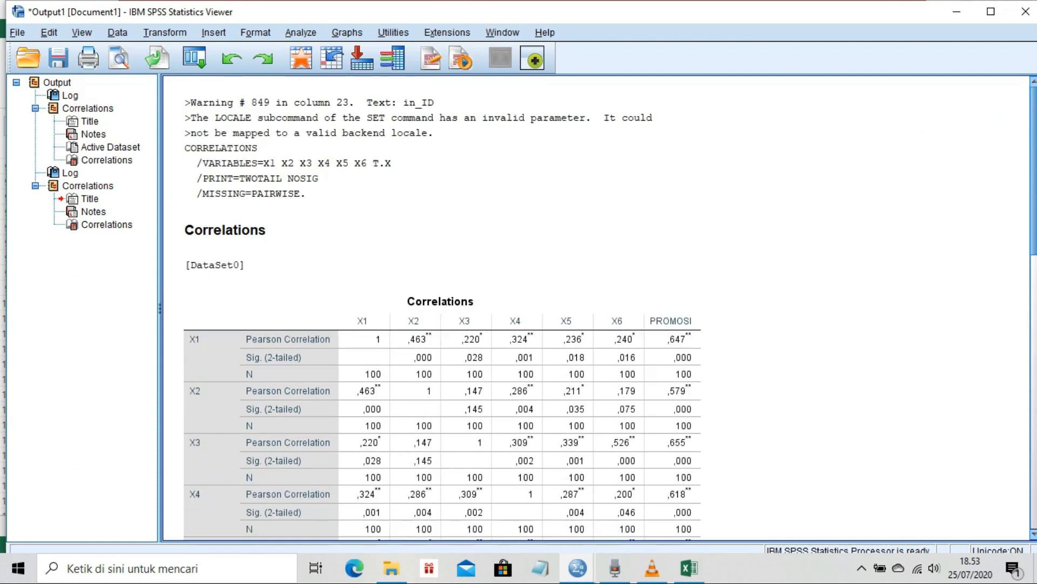
scroll(443, 308, down, 5)
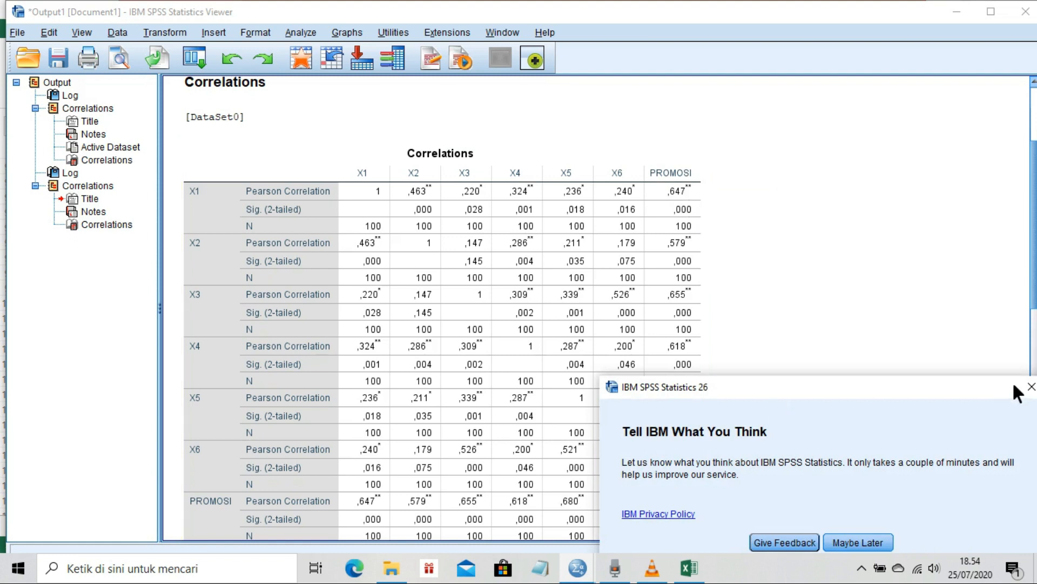
click(1032, 387)
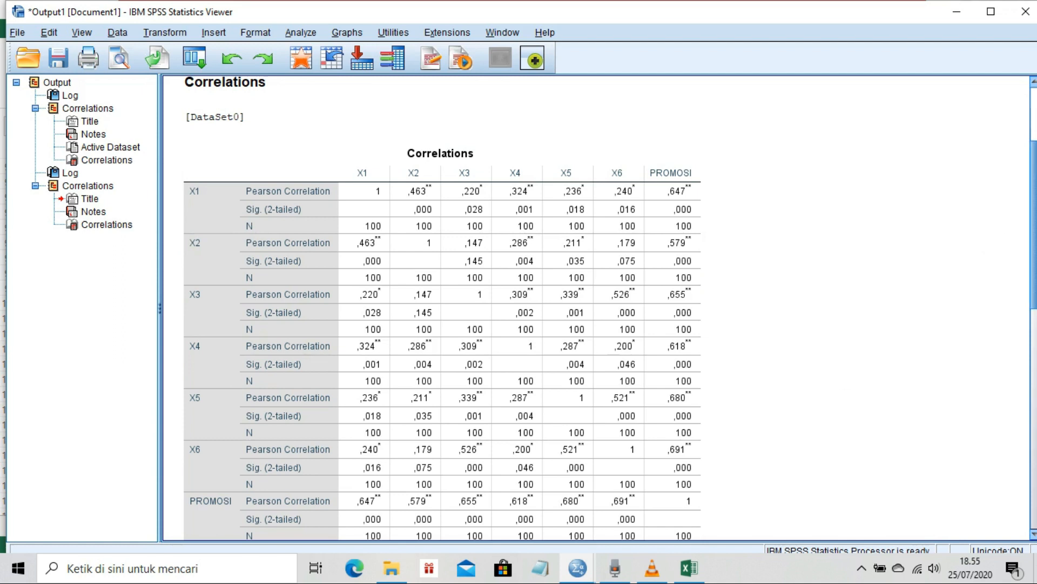
scroll(605, 309, down, 2)
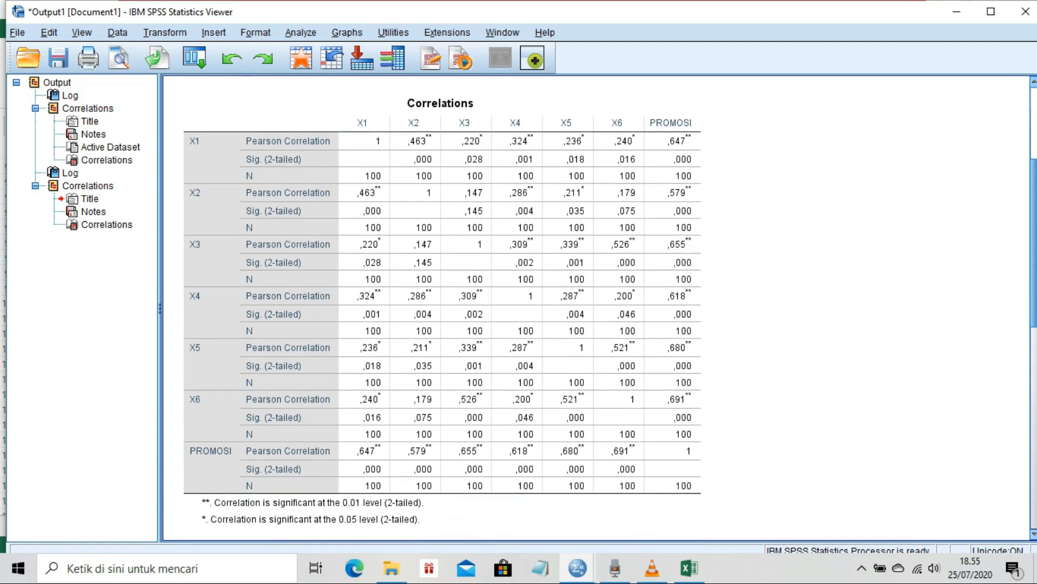
- Examine the Pearson correlation table of Y1–Y5 with MINAT BELI ULANG in the output
scroll(605, 308, down, 1)
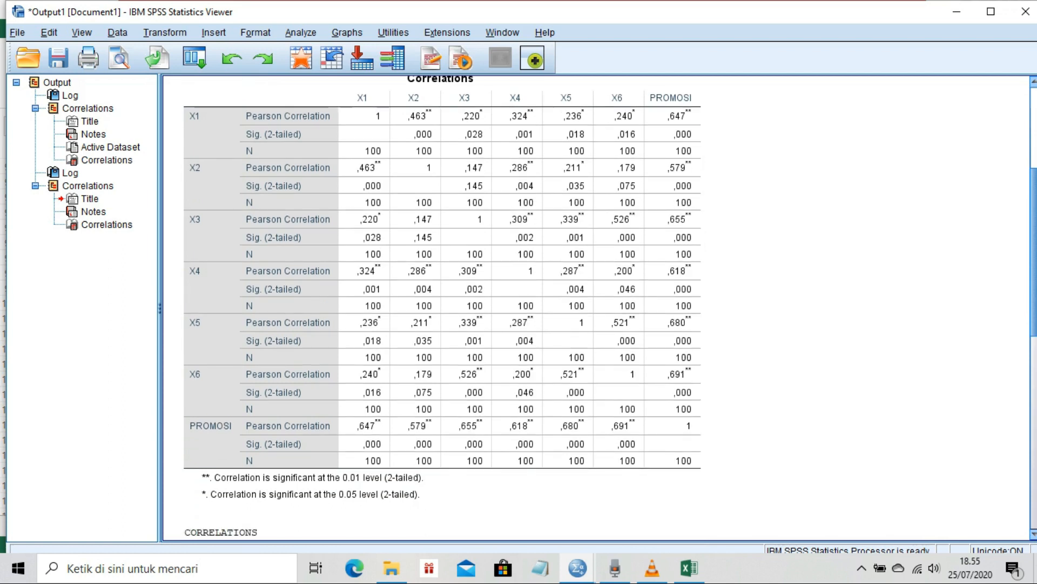
scroll(605, 308, down, 1)
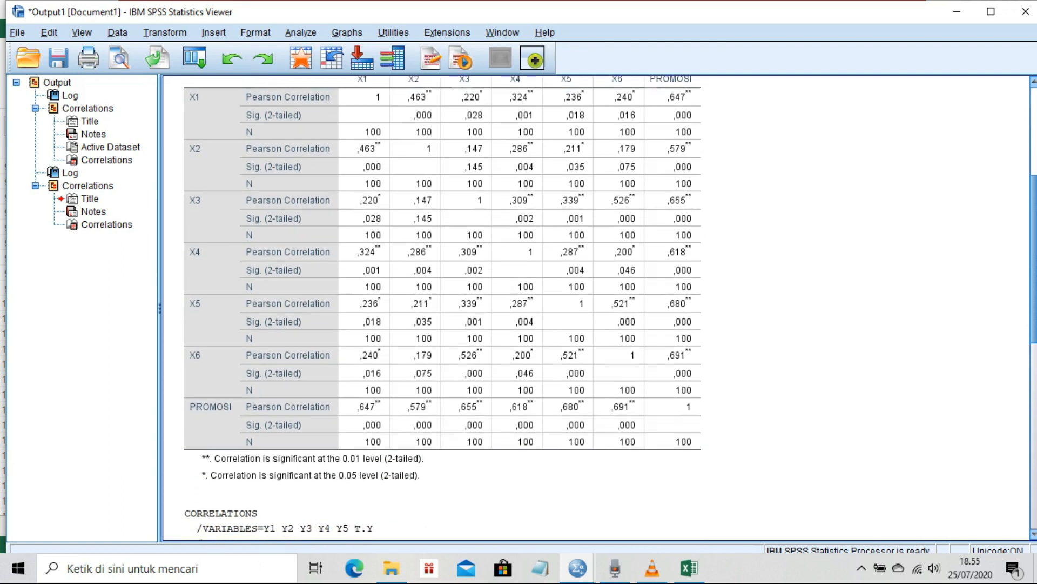
scroll(605, 309, down, 15)
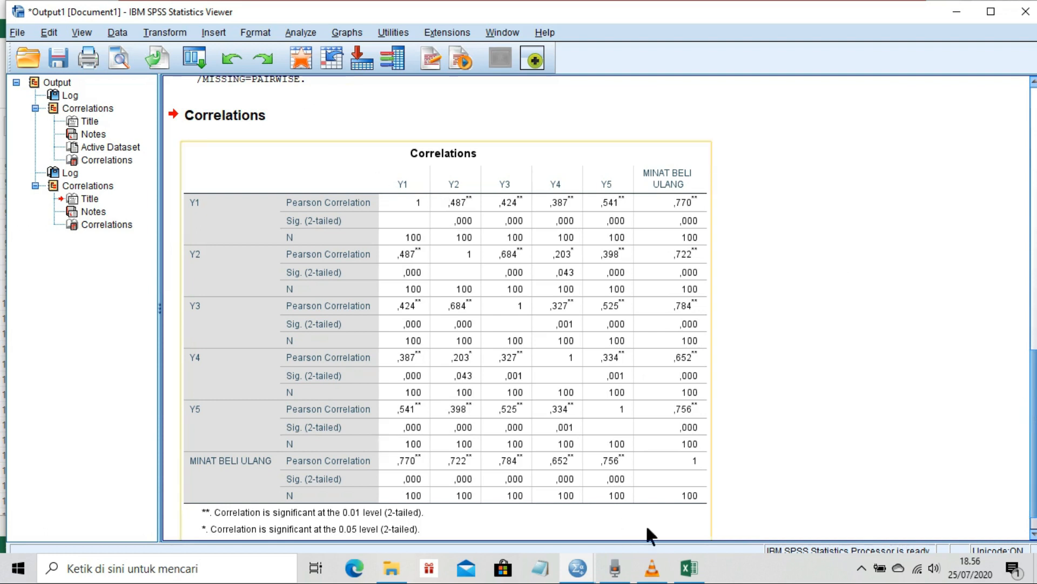
- Return to the data set, open the scale reliability analysis and add X1 through X6 as its items
mouse_move(578, 567)
click(513, 525)
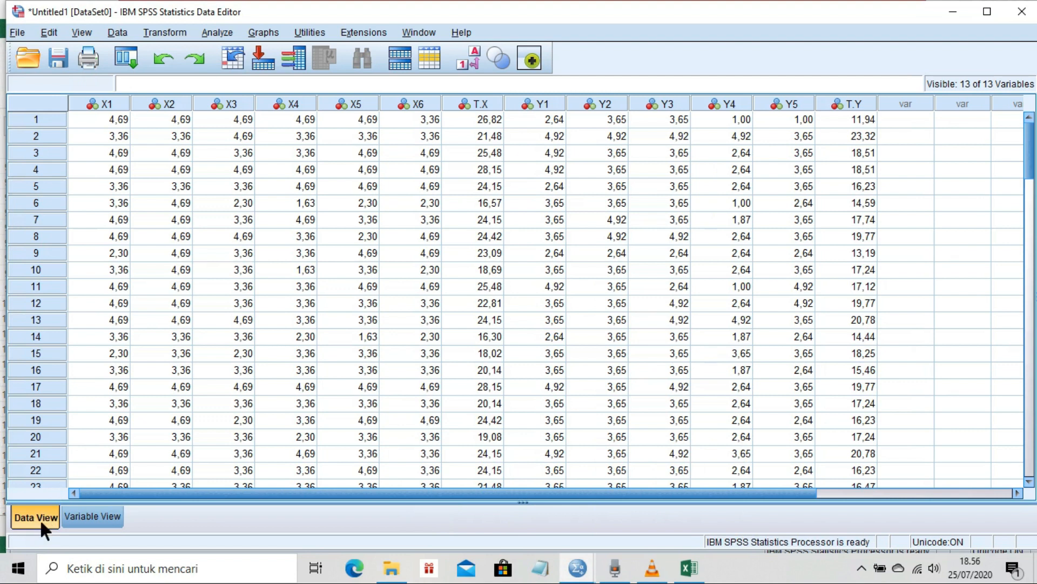
click(231, 32)
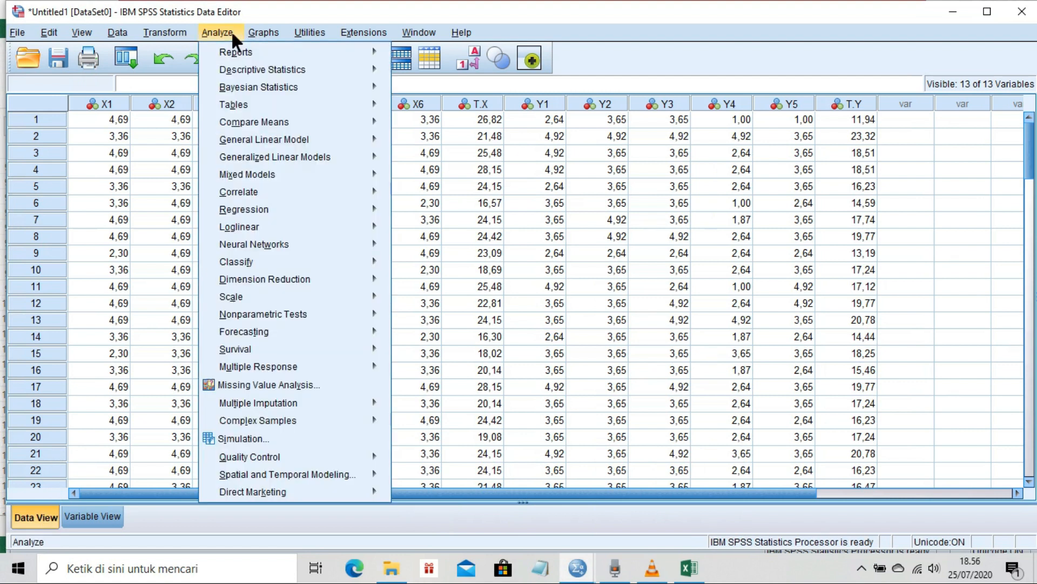
mouse_move(260, 297)
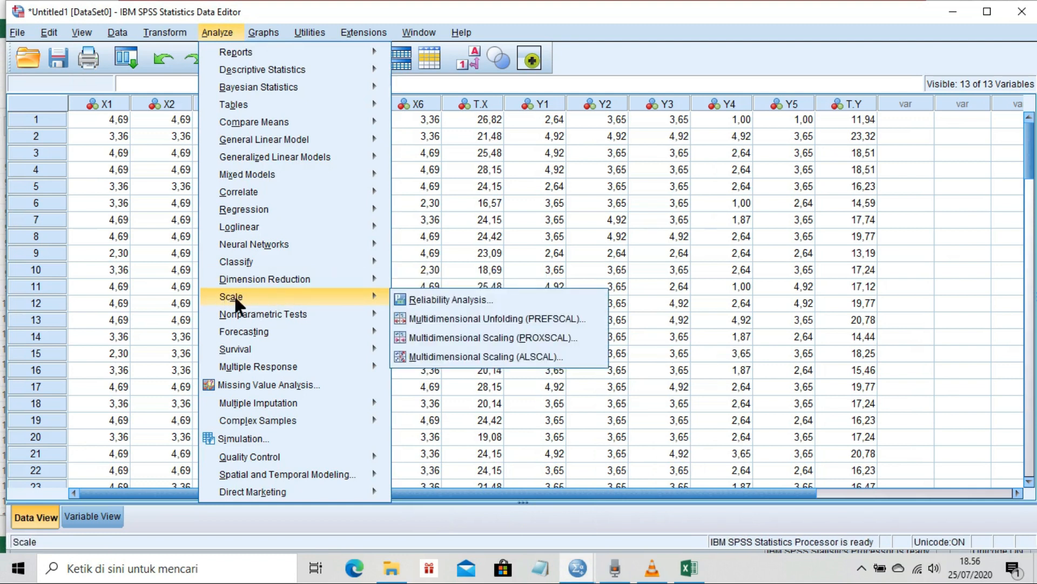
click(448, 300)
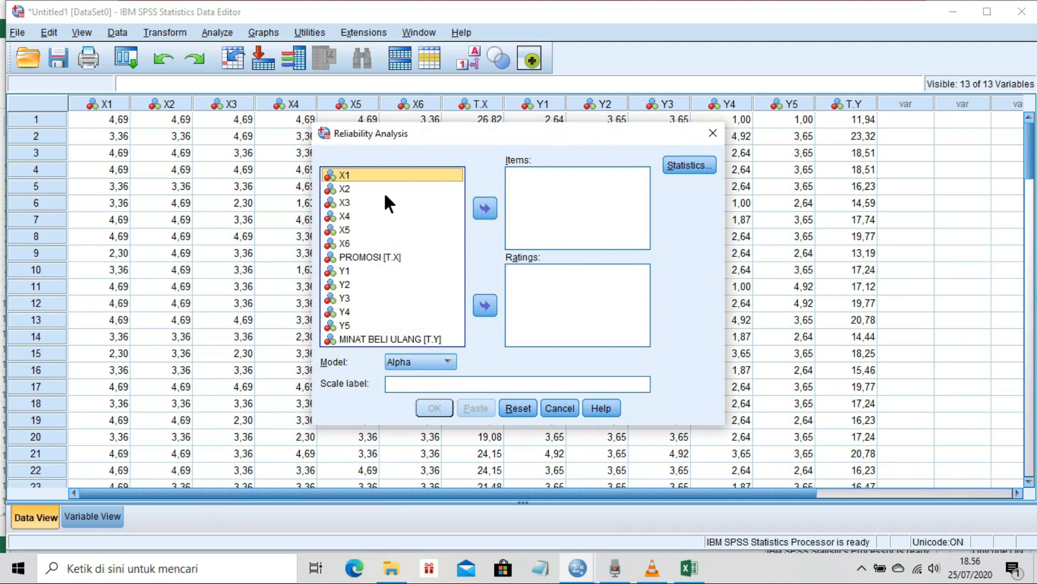
shift+click(345, 242)
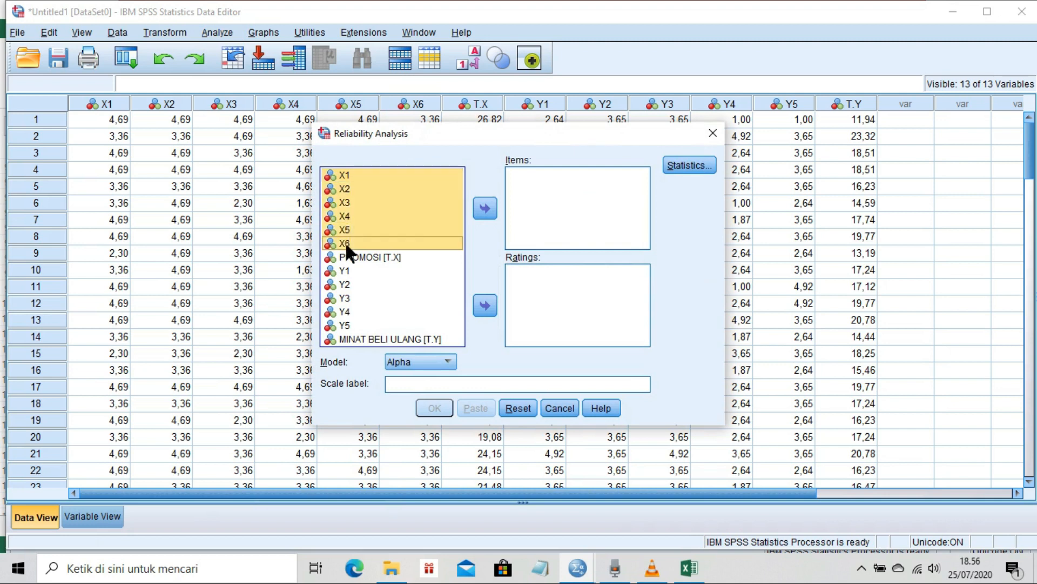
click(487, 212)
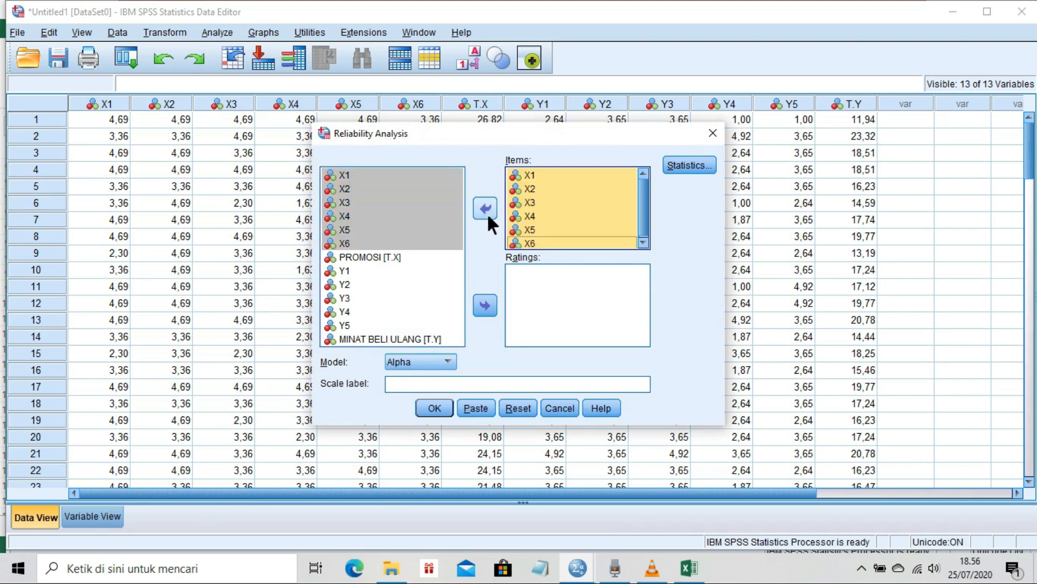
- Request the scale-if-item-deleted descriptives and run the reliability analysis of the X items with the Alpha model
click(691, 161)
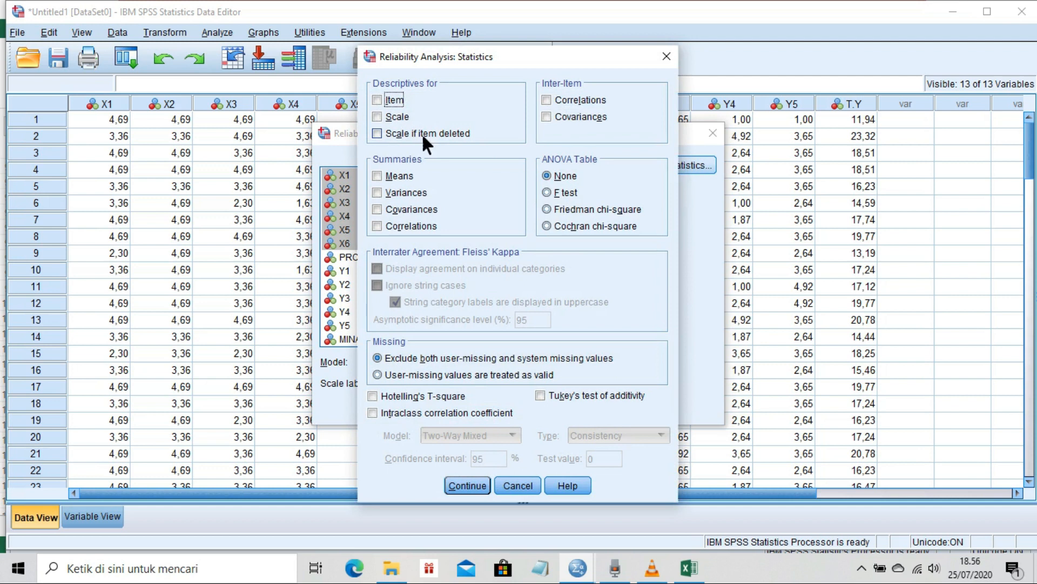
click(387, 134)
click(468, 485)
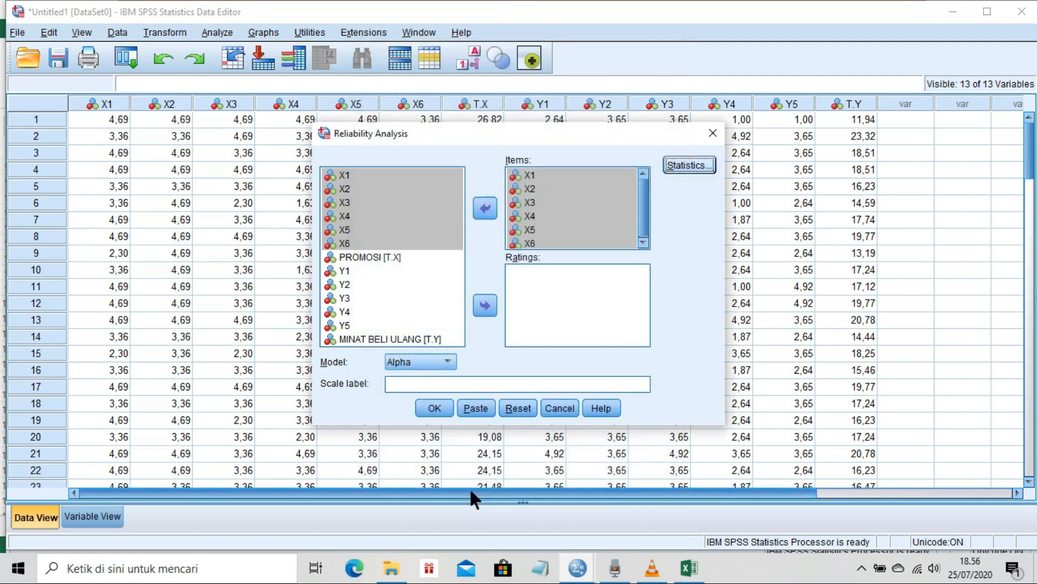
click(435, 407)
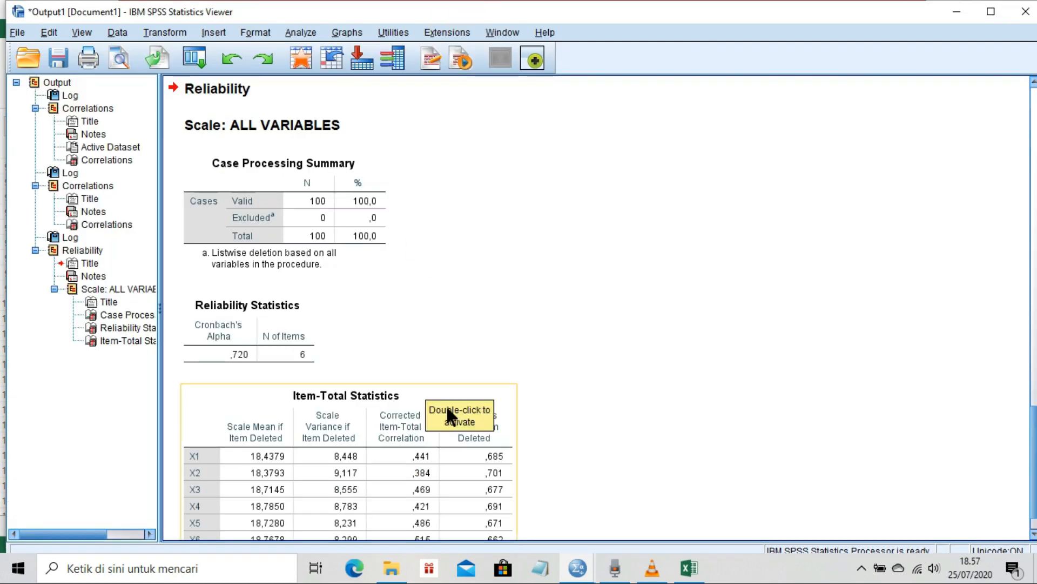
- Return to the data set, reopen the reliability analysis and remove X1 through X6 from its items
mouse_move(577, 567)
click(537, 532)
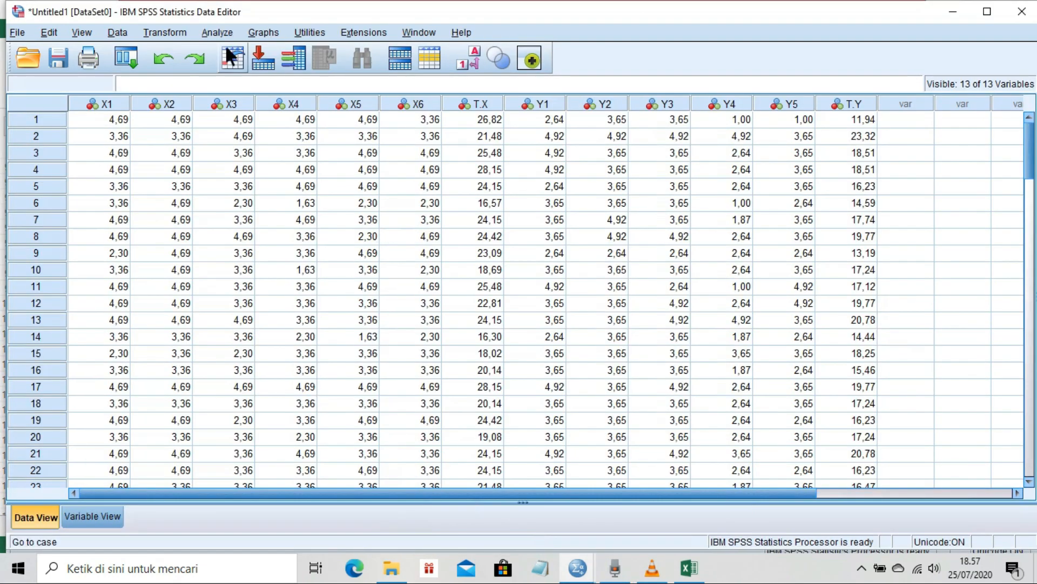
click(218, 33)
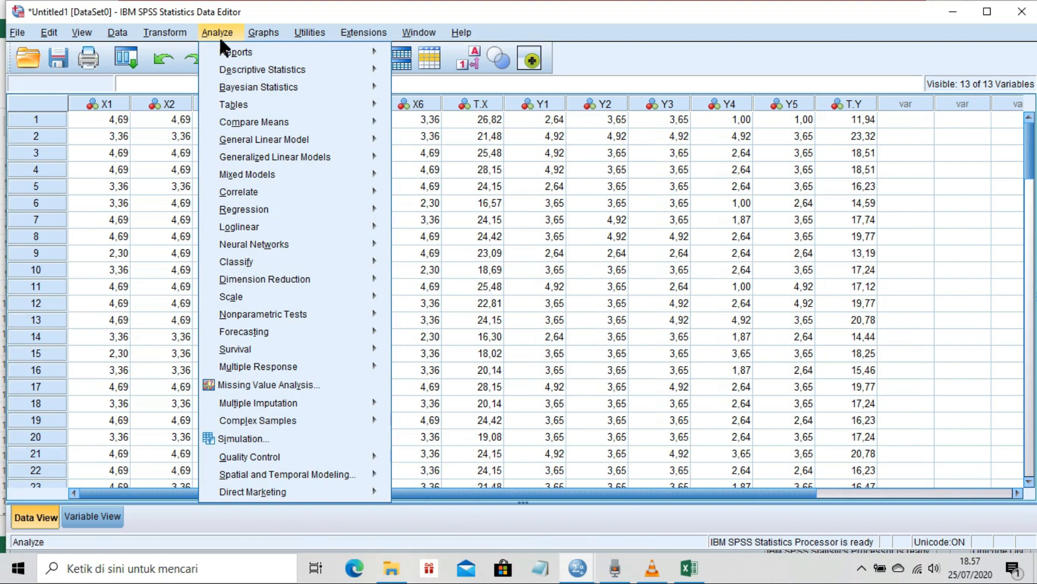
mouse_move(259, 191)
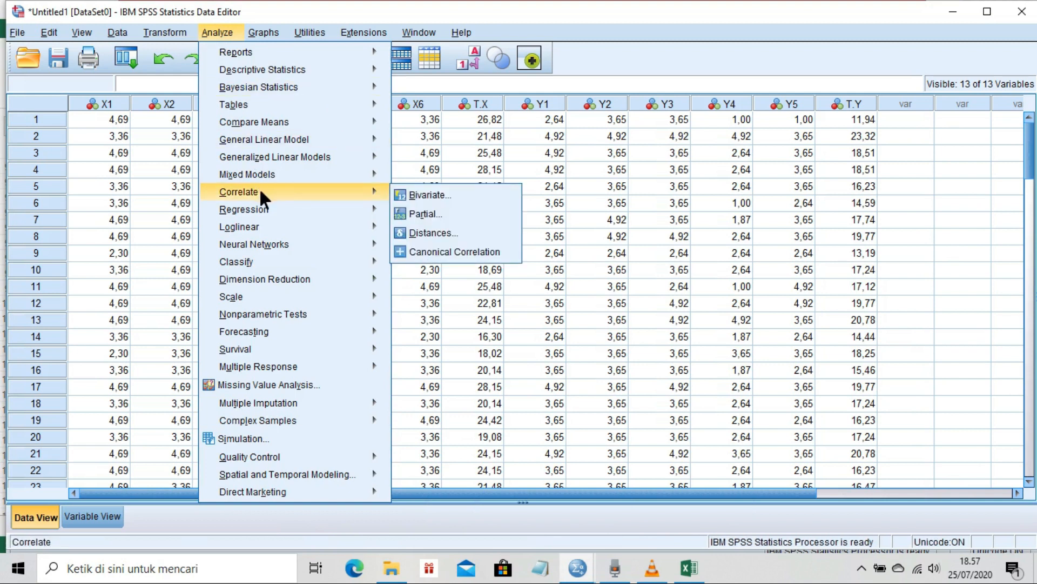
click(401, 300)
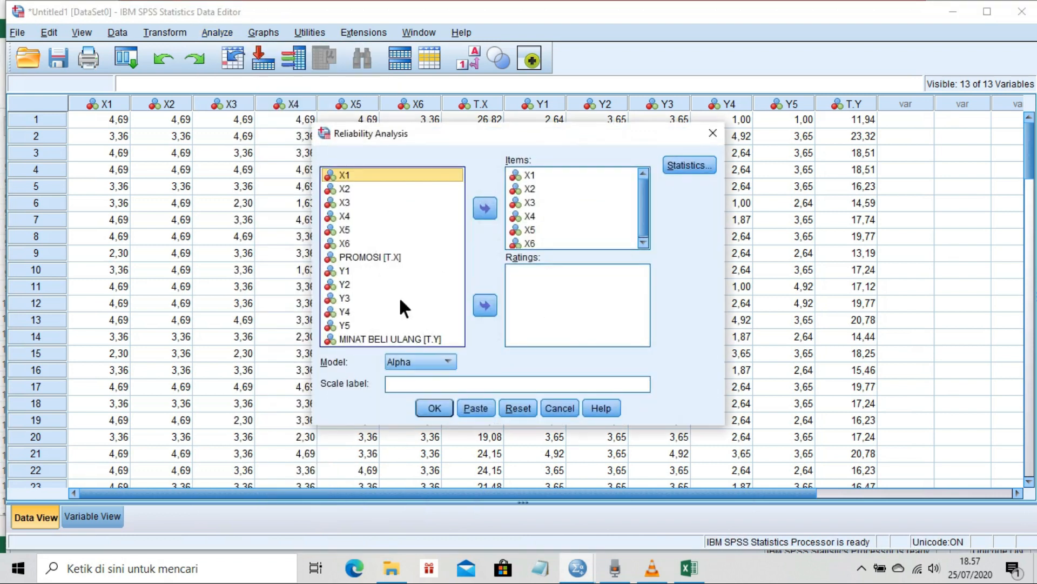
click(530, 176)
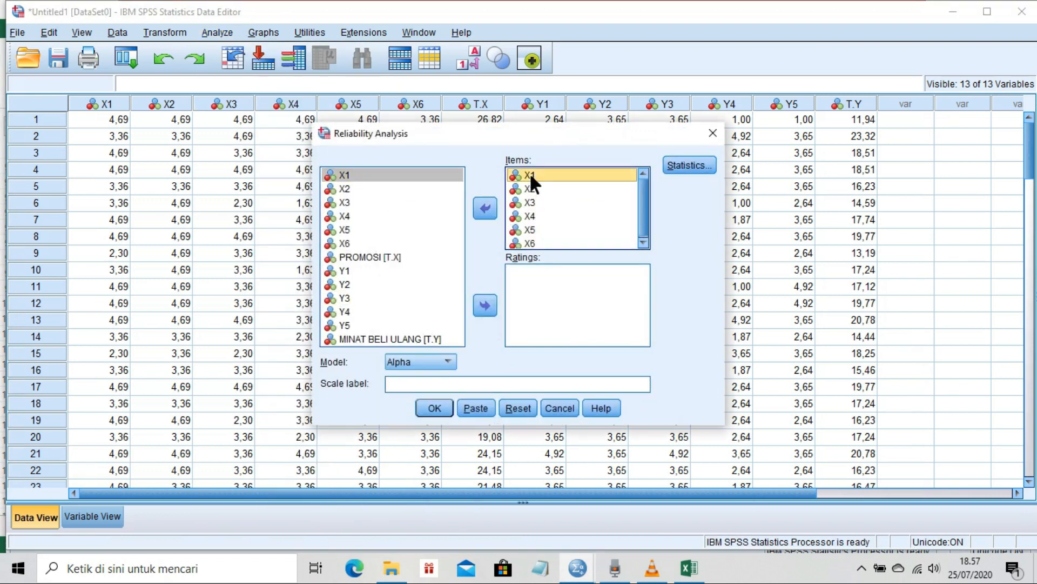
shift+click(532, 244)
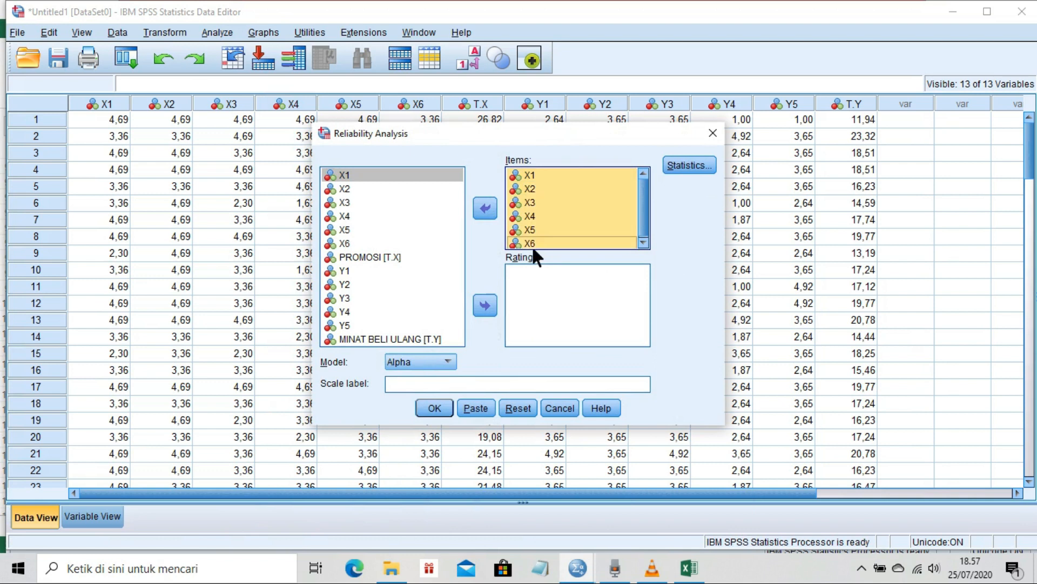
click(496, 209)
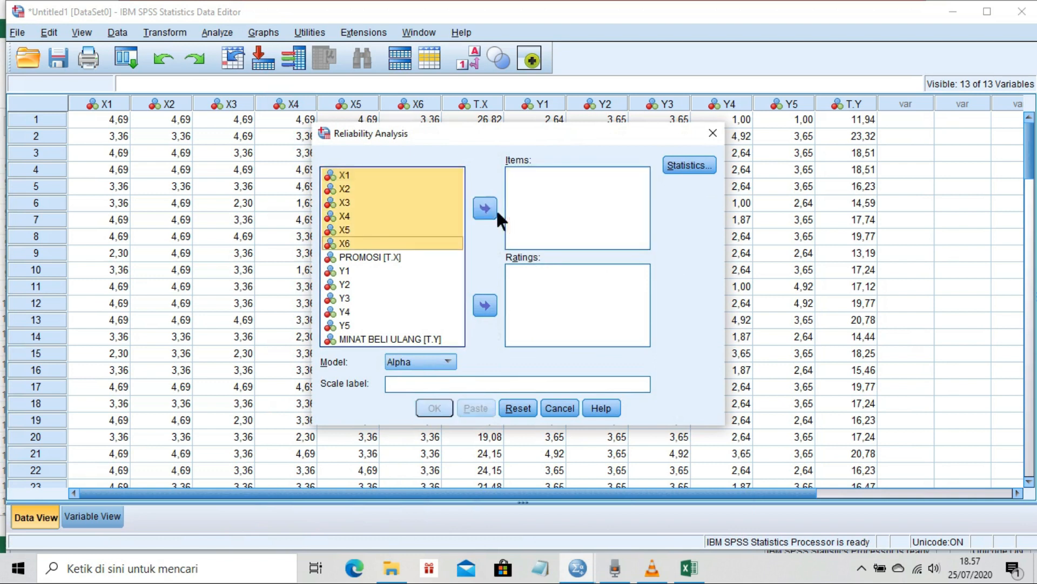
- Add Y1 through Y5 as the reliability items and run the analysis with the Alpha model
click(339, 271)
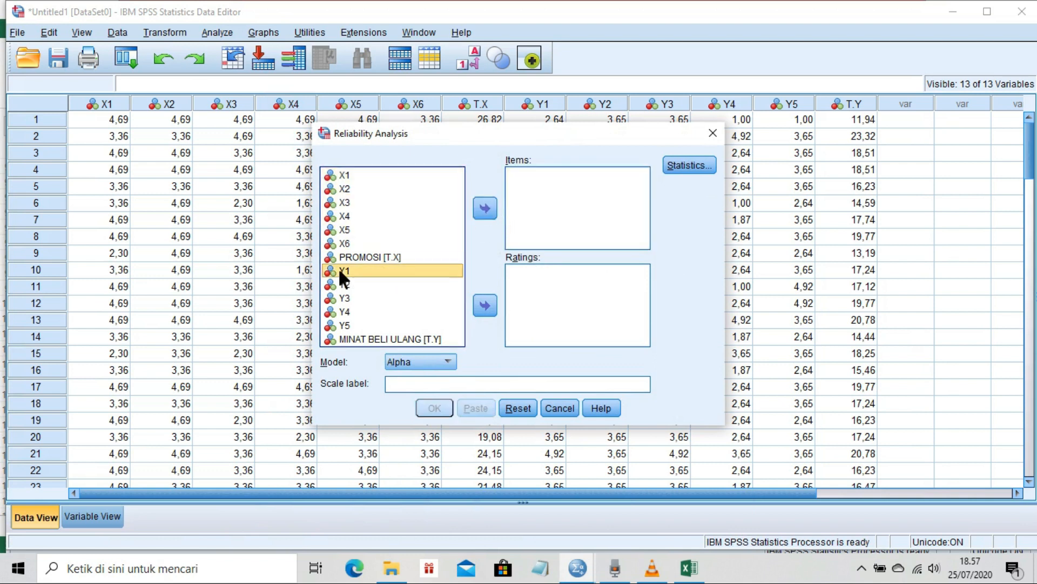
shift+click(353, 326)
click(482, 207)
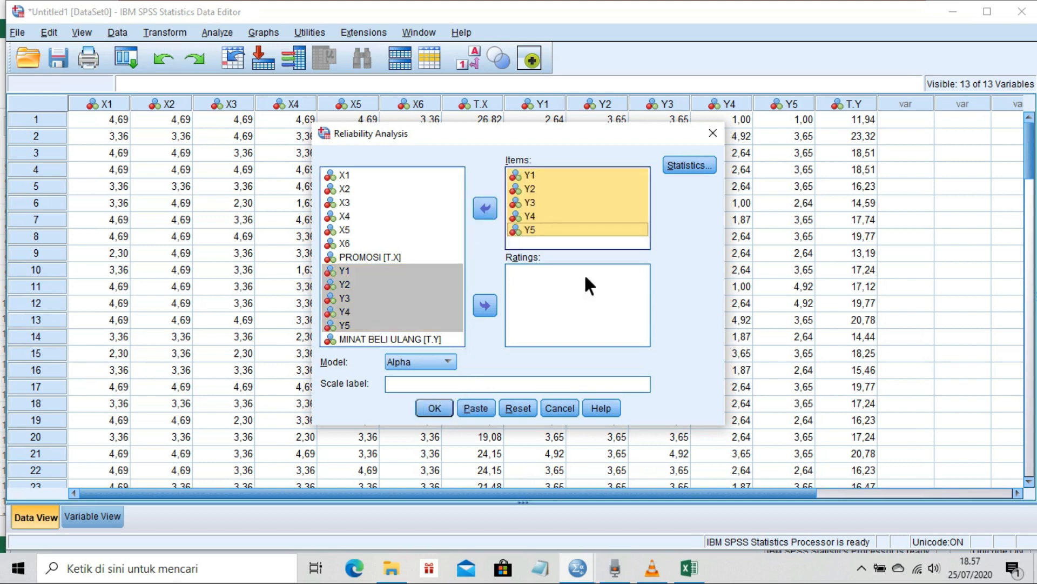
click(449, 406)
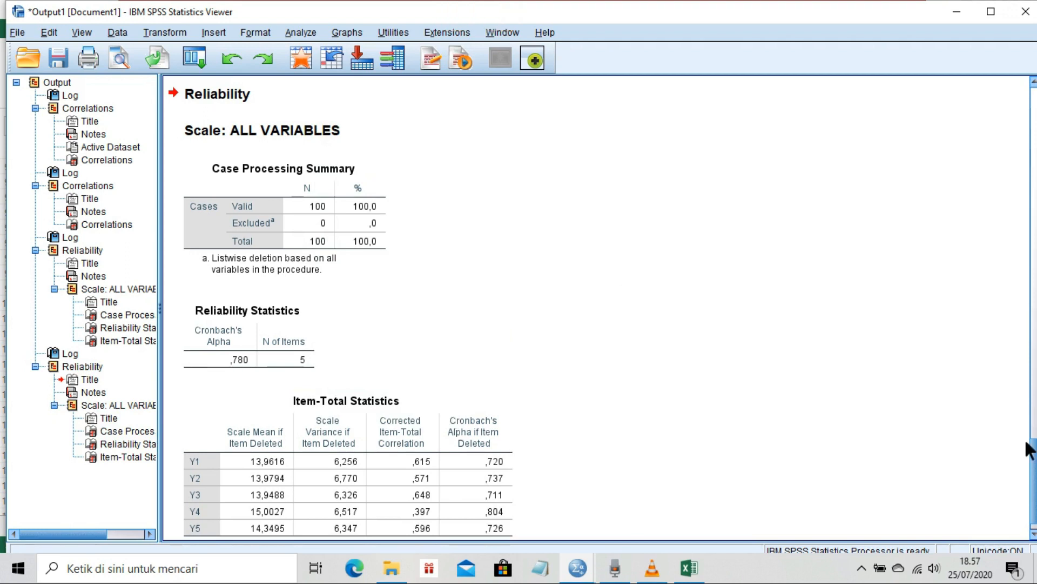
- Review the Cronbach's Alpha and item-total statistics of X1–X6 in the first reliability output
scroll(594, 308, up, 10)
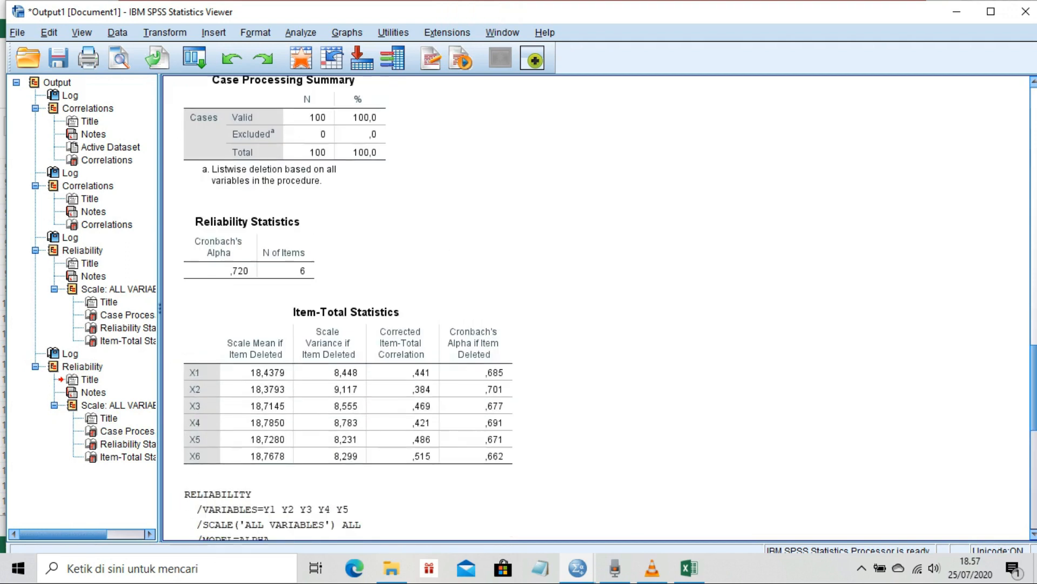
scroll(333, 321, up, 3)
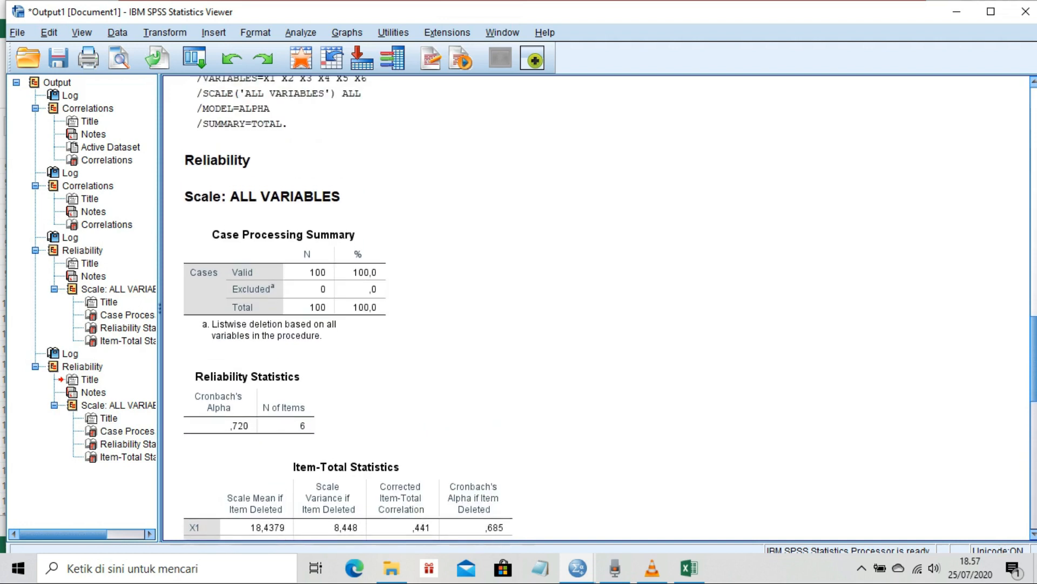
scroll(333, 321, down, 1)
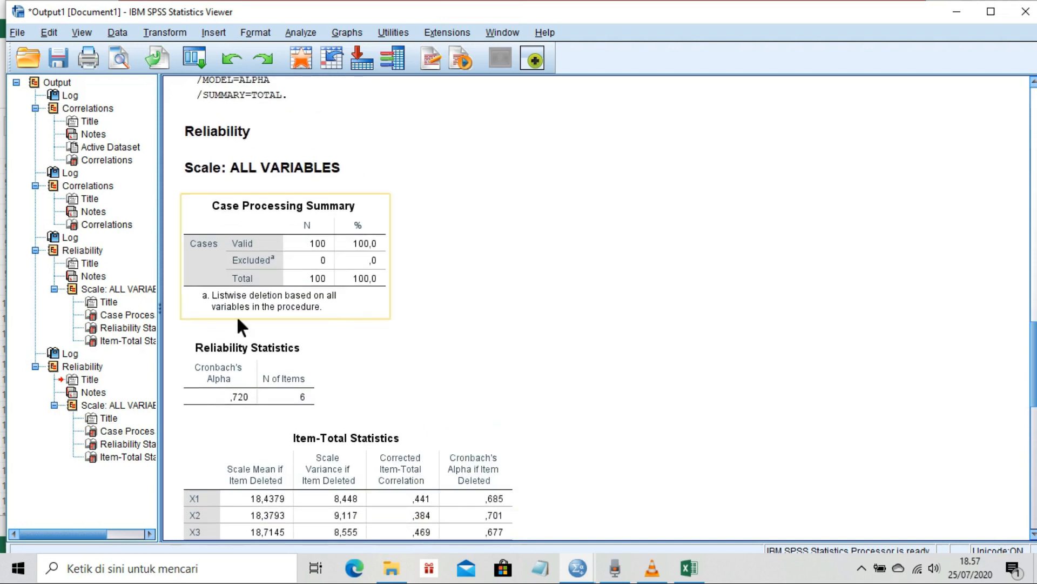